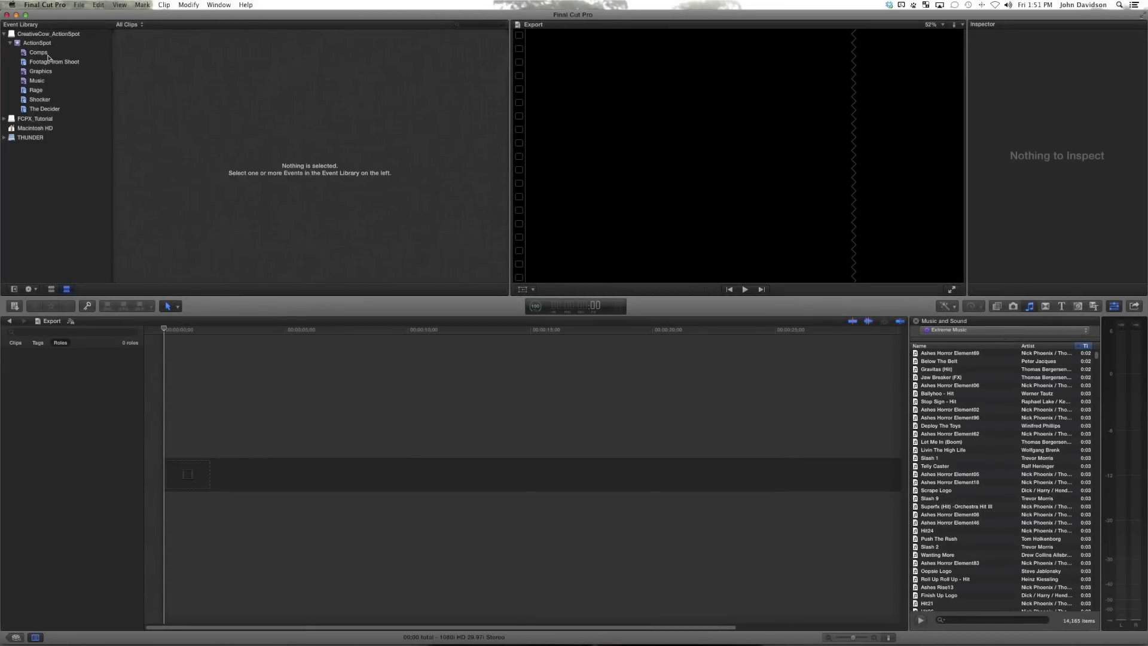
List the four ActionNight_30 comp versions from the Comps event under ActionSpot
click(48, 55)
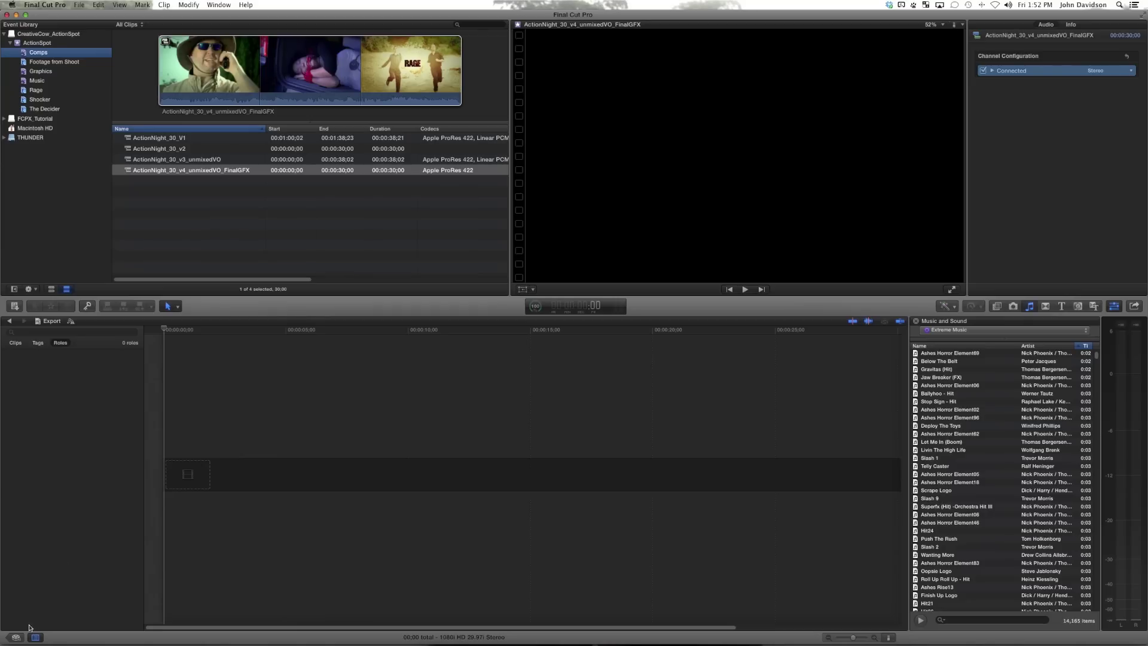
Add the ActionNight_30_v4_unmixedVO_FinalGFX clip to the Export project timeline, play it back, and select it
click(16, 638)
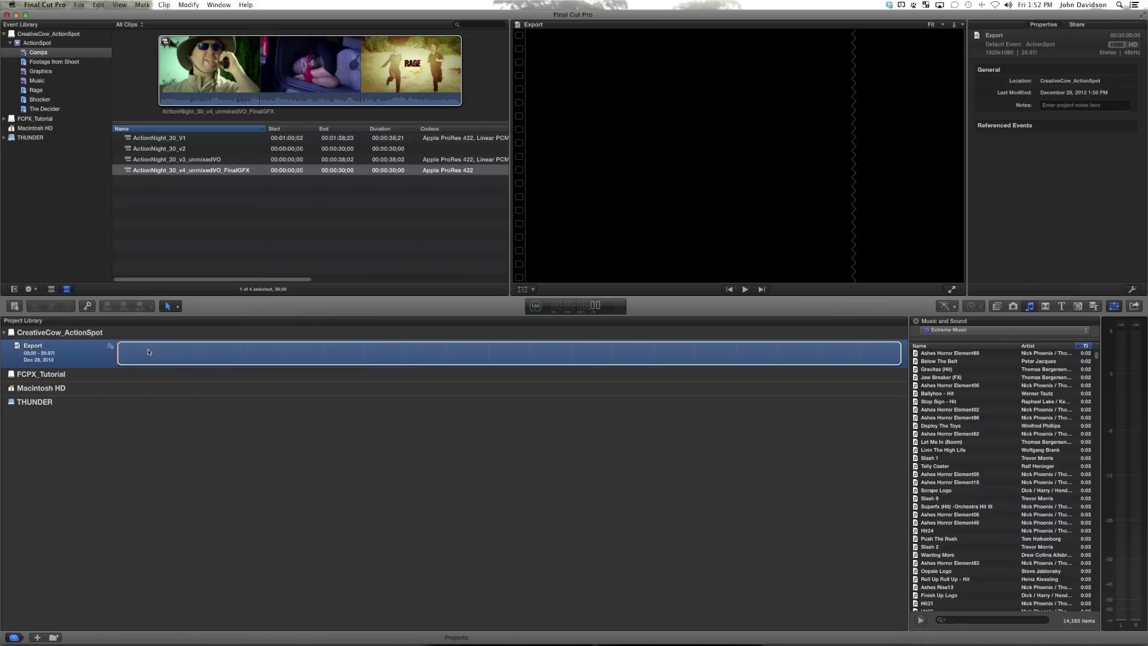
double_click(40, 356)
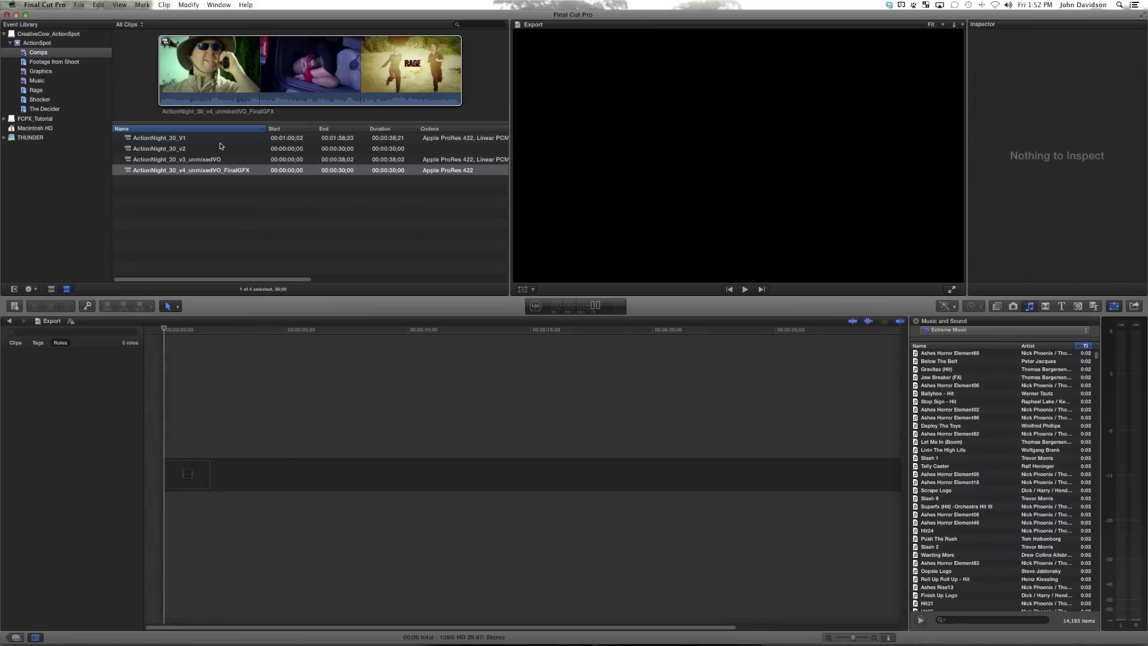
click(213, 170)
drag(237, 286, 170, 465)
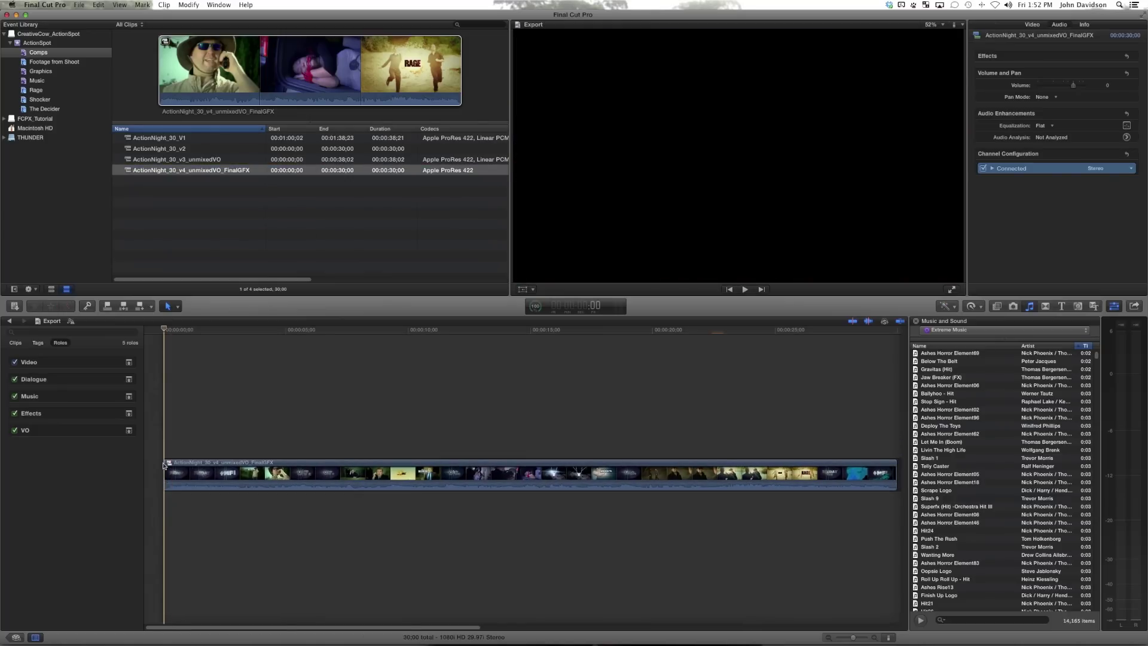
key(space)
key(space)
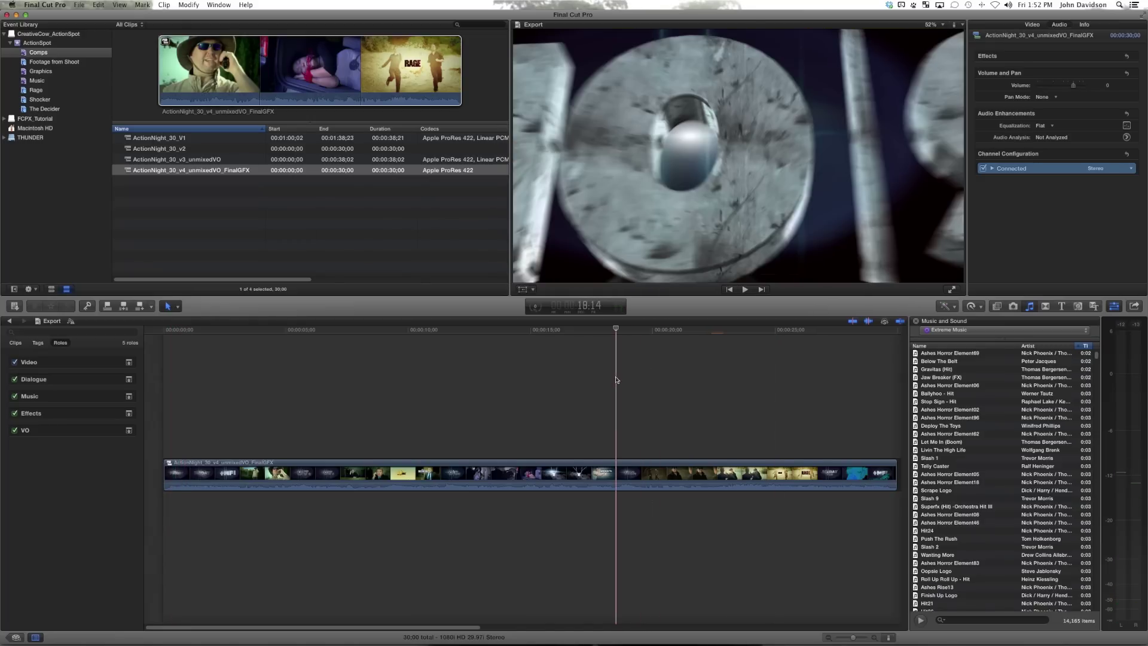
click(616, 472)
key(space)
key(space)
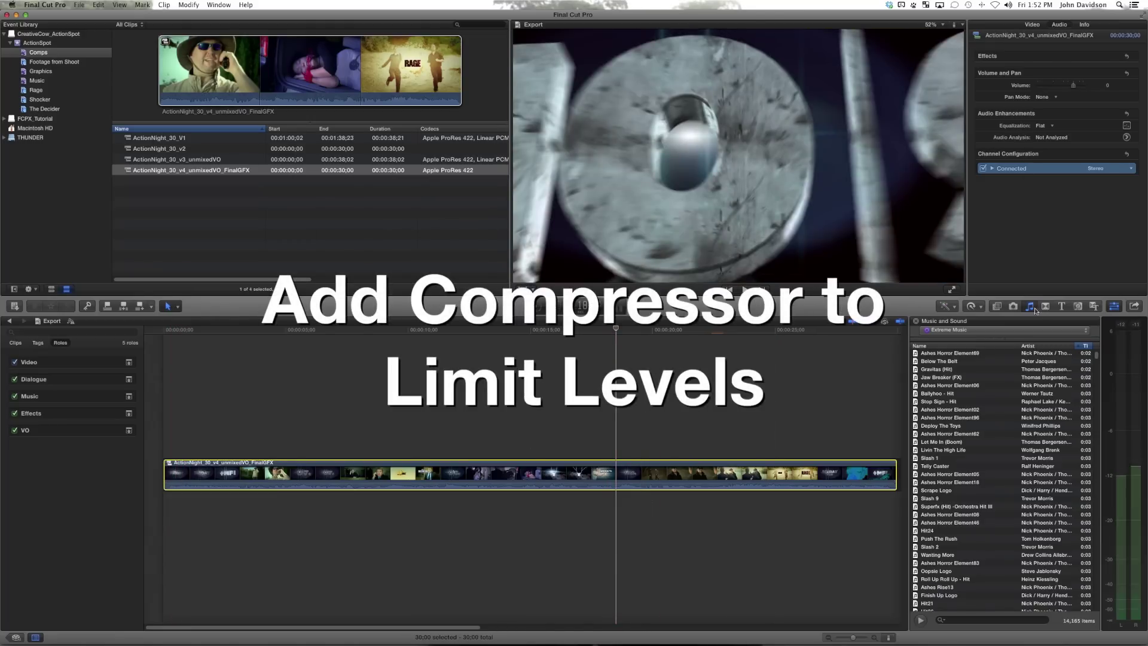
Apply the Audio Levels Compressor effect to the v4 timeline clip and show its detailed settings
click(997, 307)
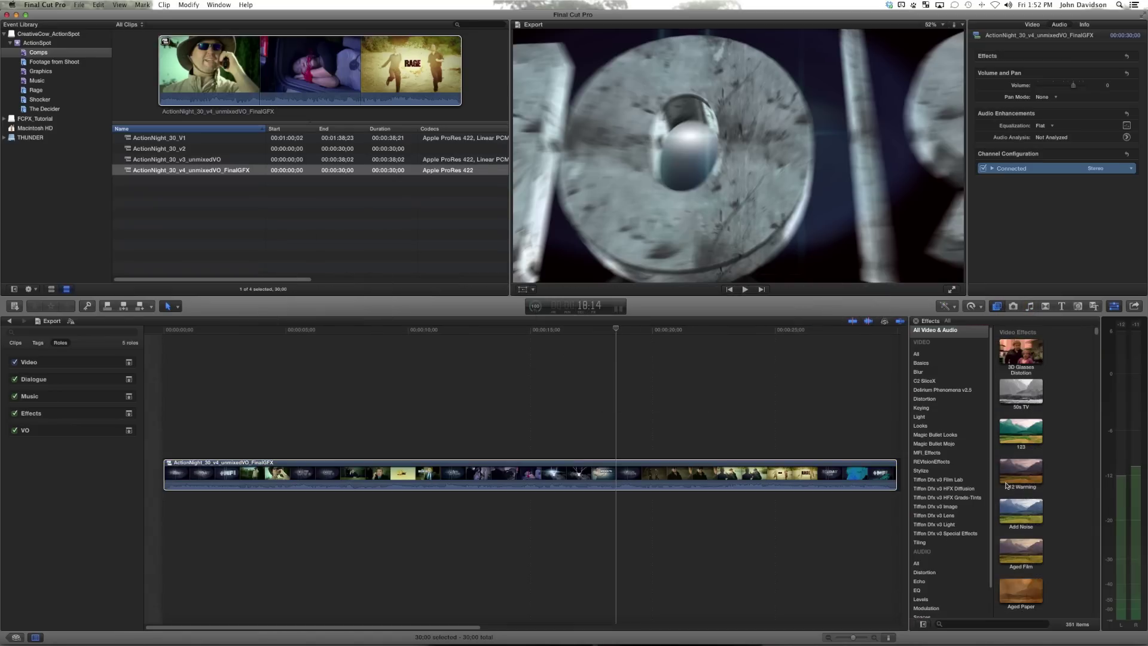
click(929, 600)
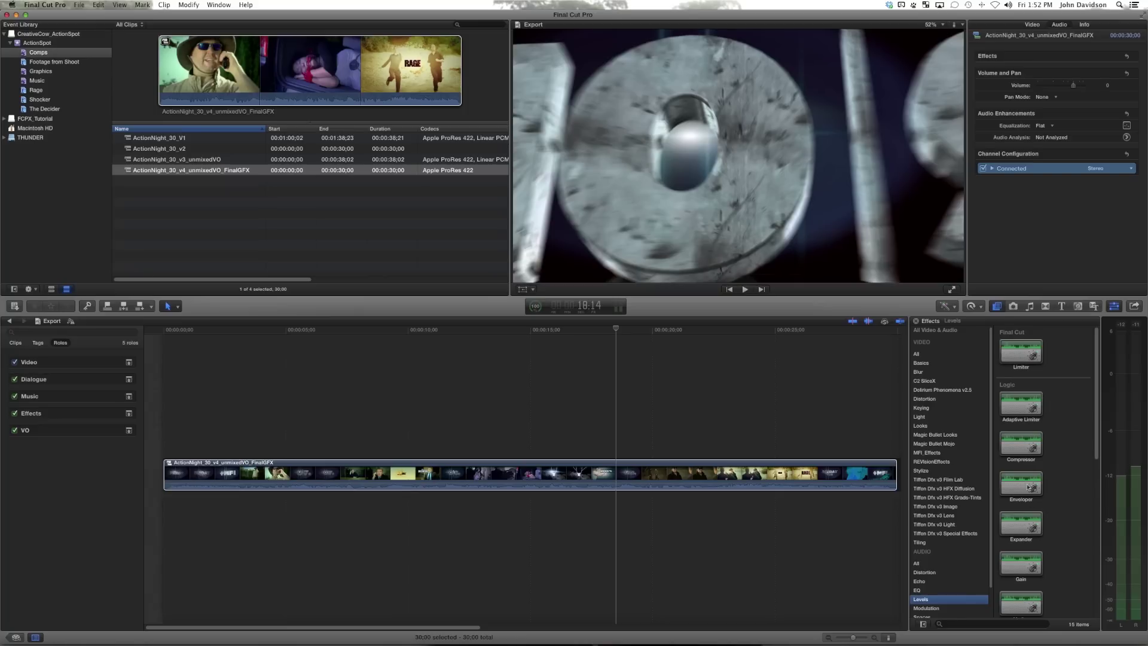
drag(1021, 445, 774, 485)
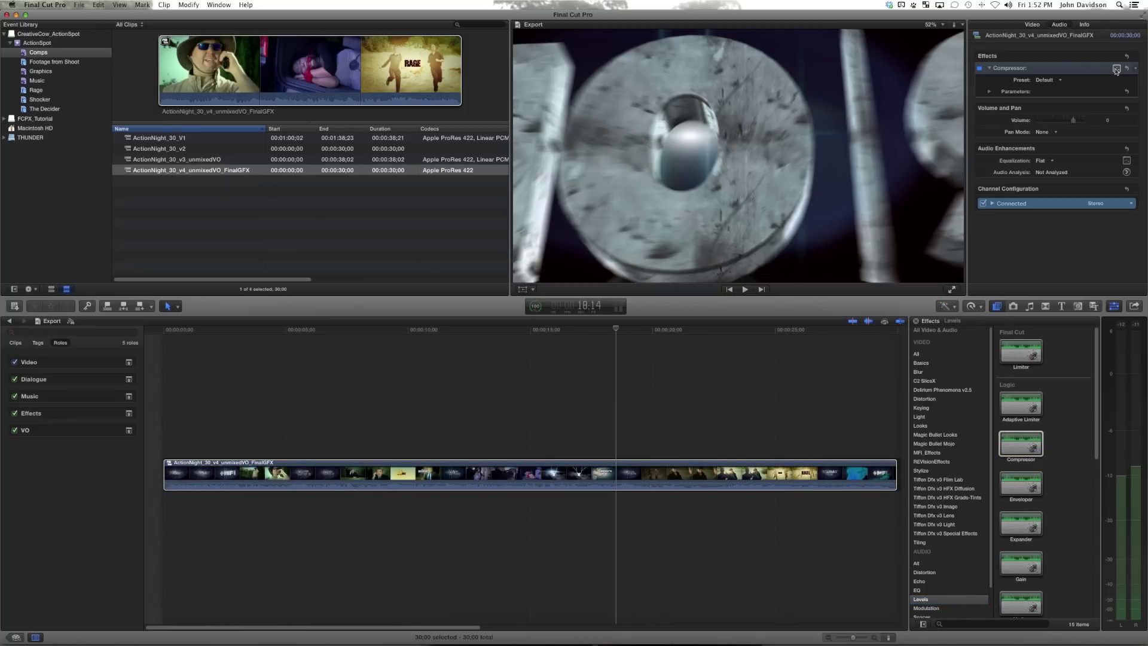
click(1116, 70)
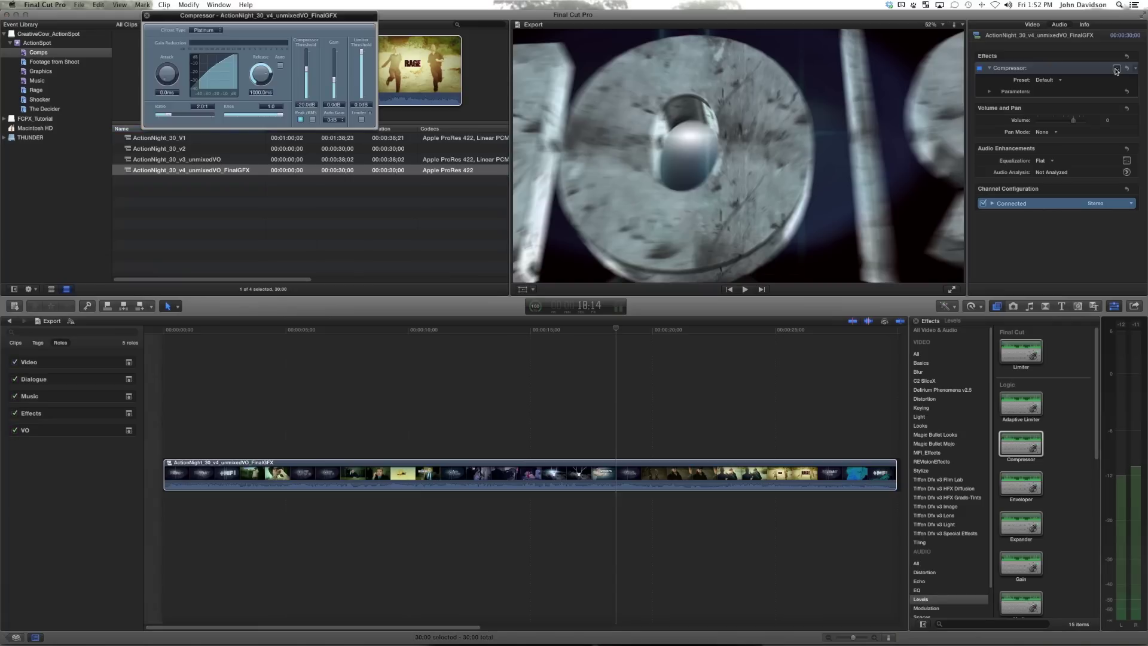
Enable the limiter at -10 dB and raise the compressor threshold to about -0.5 dB, checking playback
click(363, 120)
drag(361, 65, 361, 144)
drag(307, 71, 306, 59)
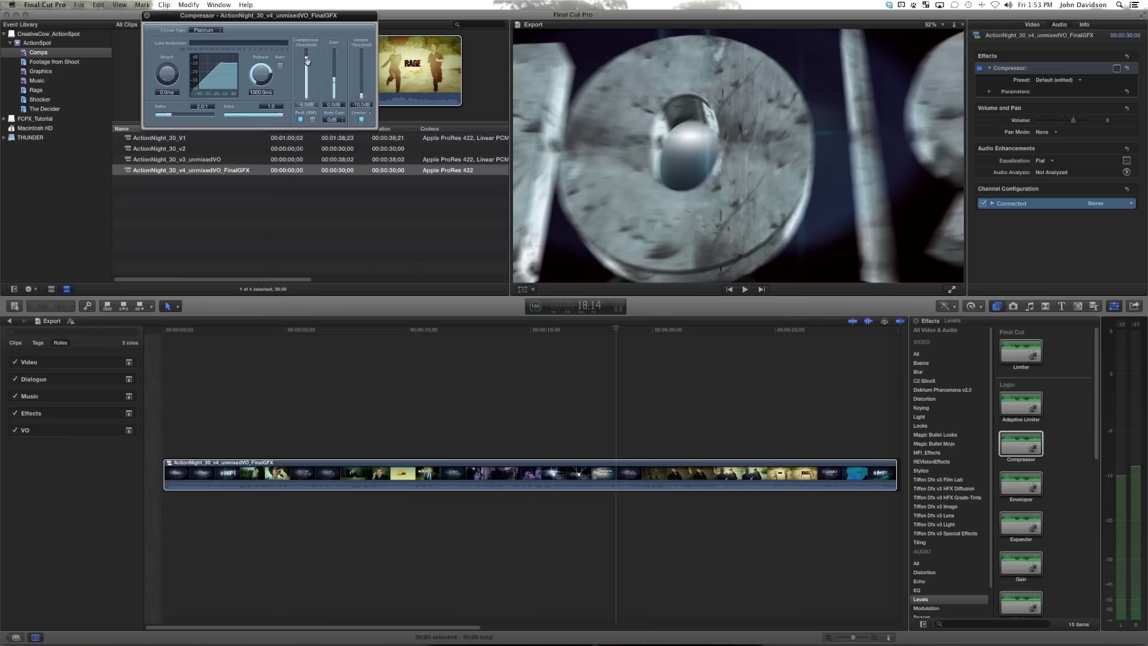
key(space)
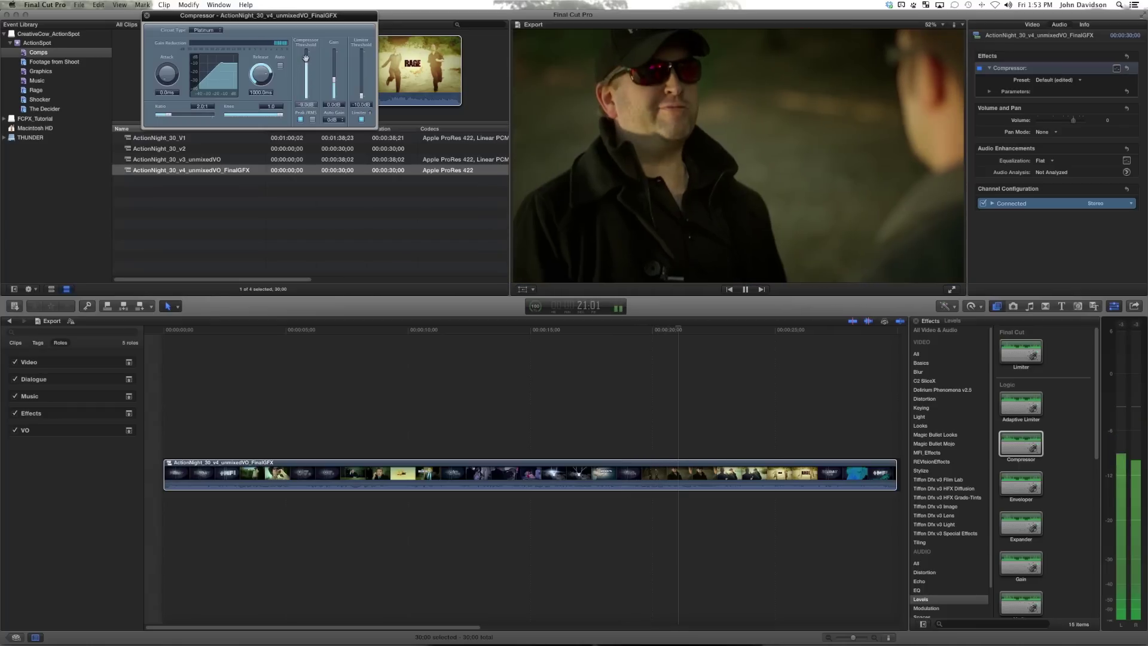
drag(306, 56, 306, 52)
key(space)
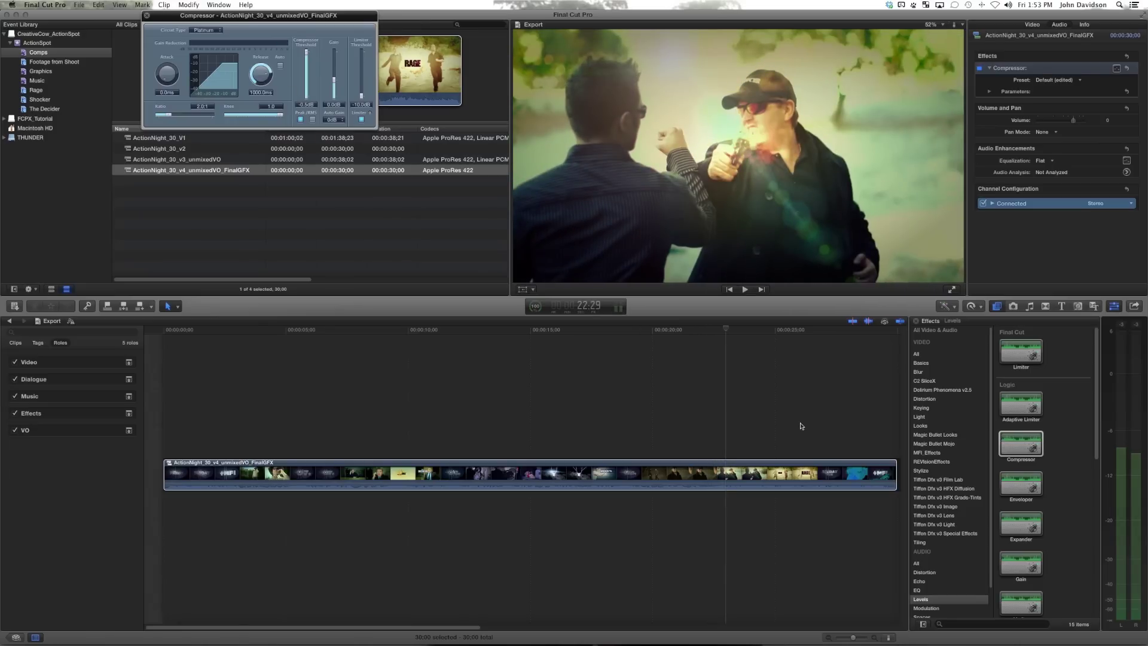
Increase the compression ratio to 4.6:1 and replay the project from the start
click(759, 473)
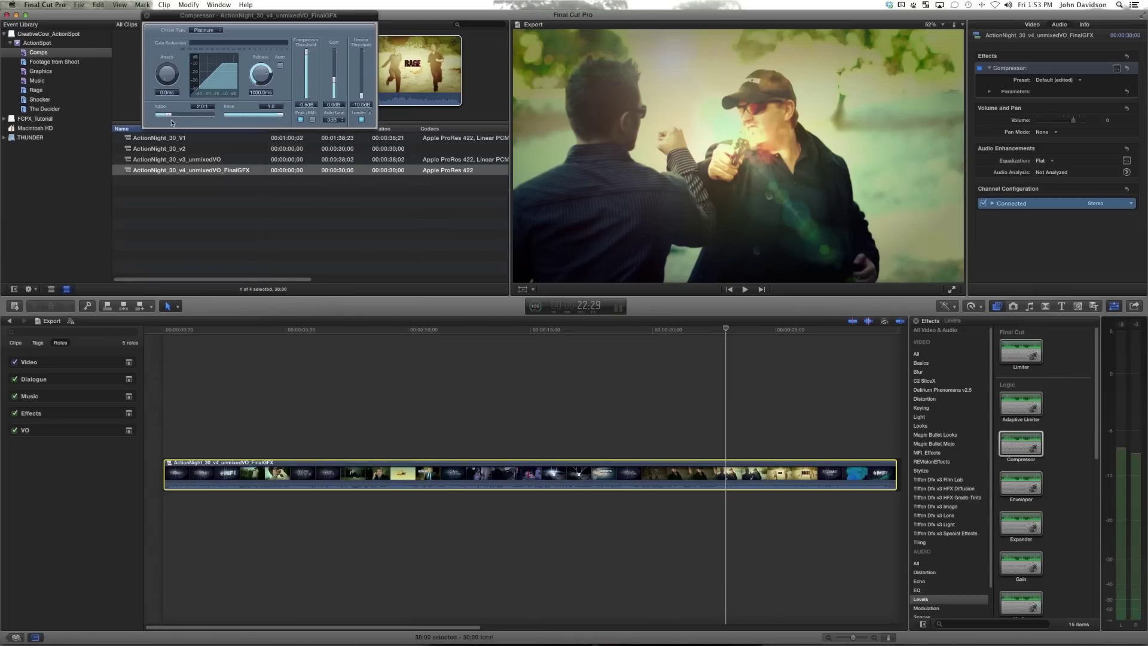
click(183, 118)
click(183, 115)
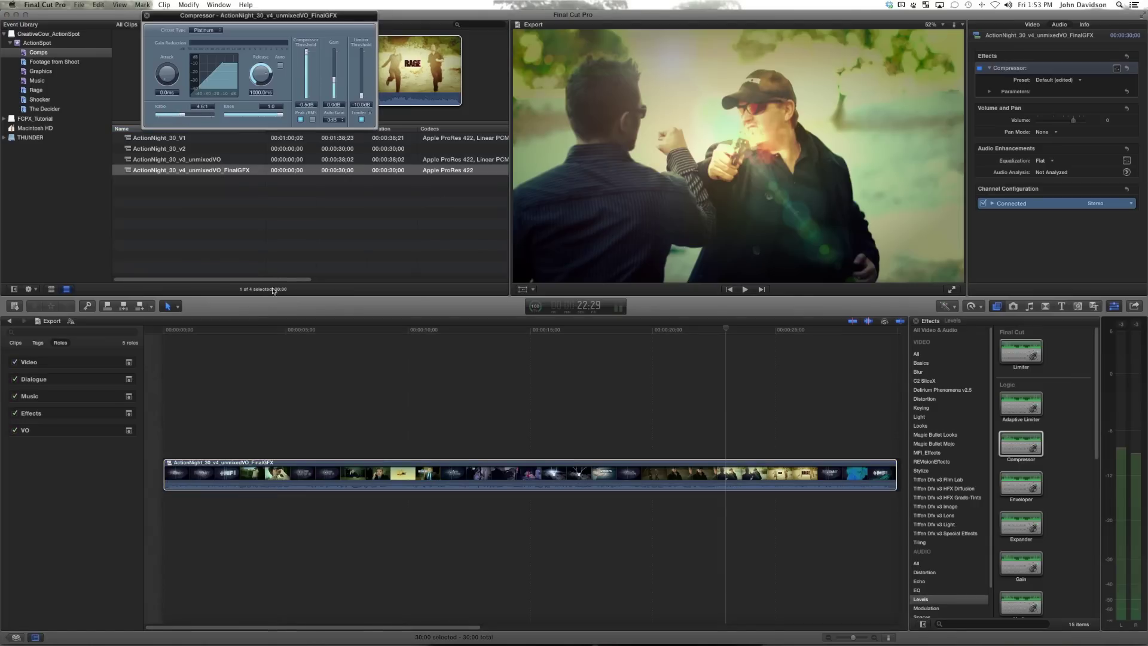
click(177, 331)
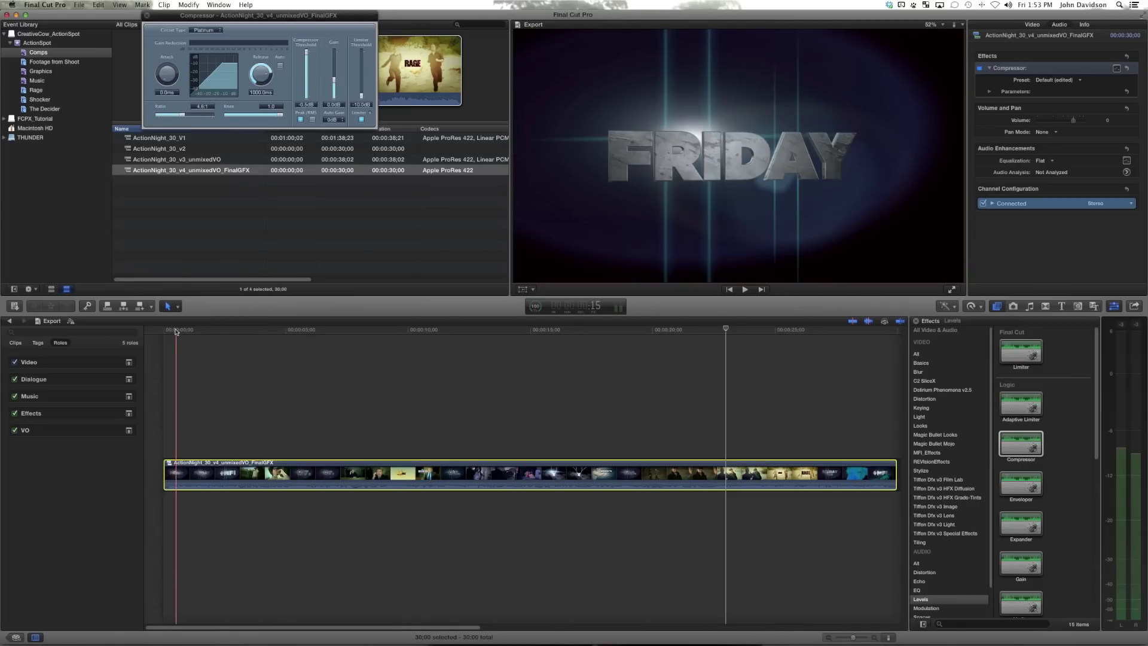
key(space)
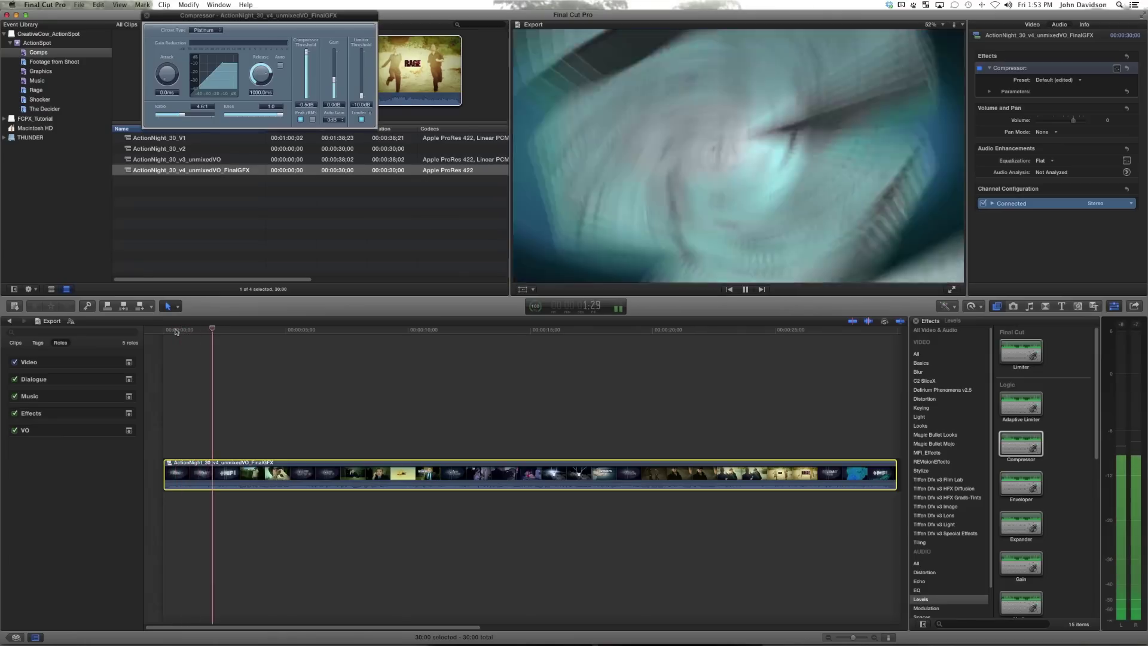
key(space)
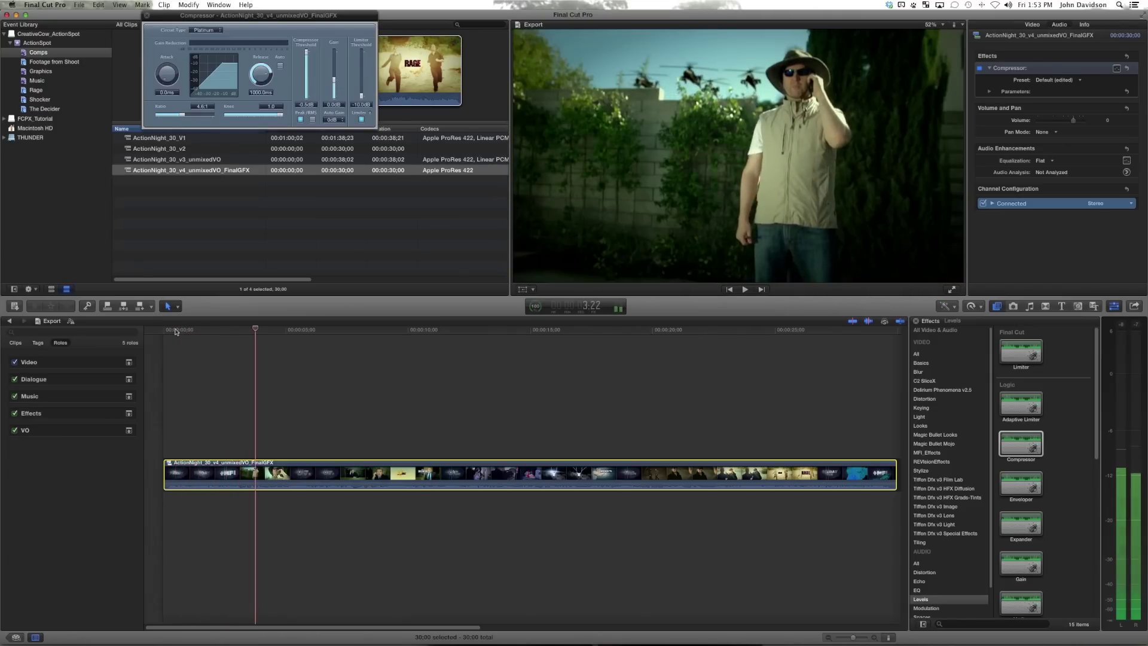
click(201, 331)
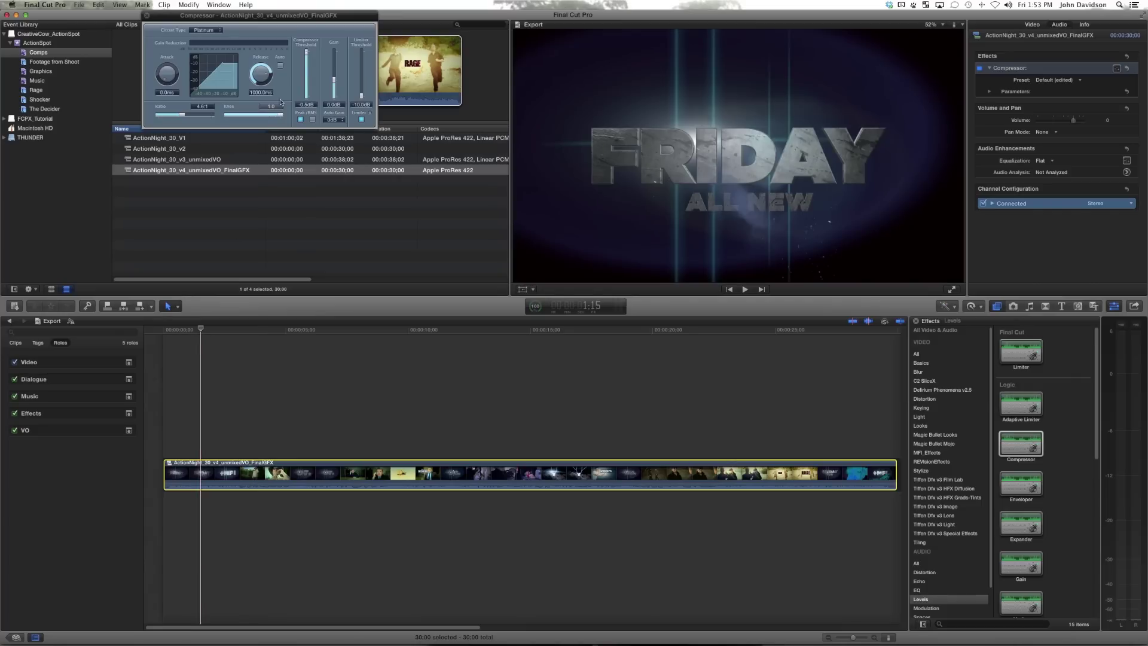
Save the compressor settings as the preset 'RoughMix' and bring up the Share Project menu
click(1070, 80)
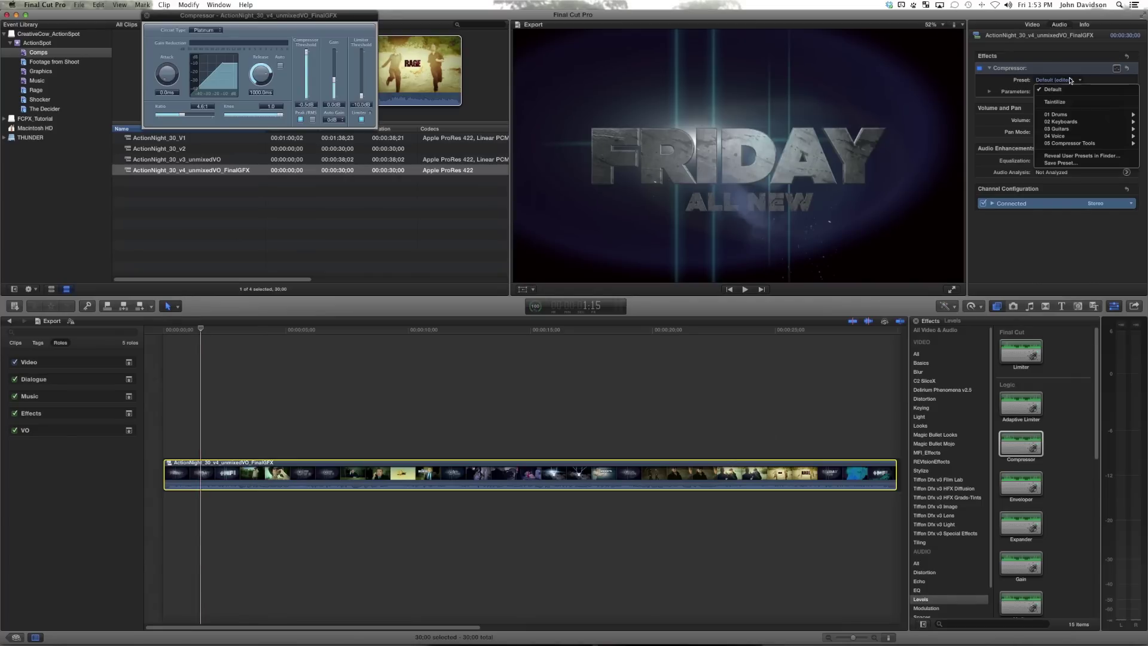
click(1075, 163)
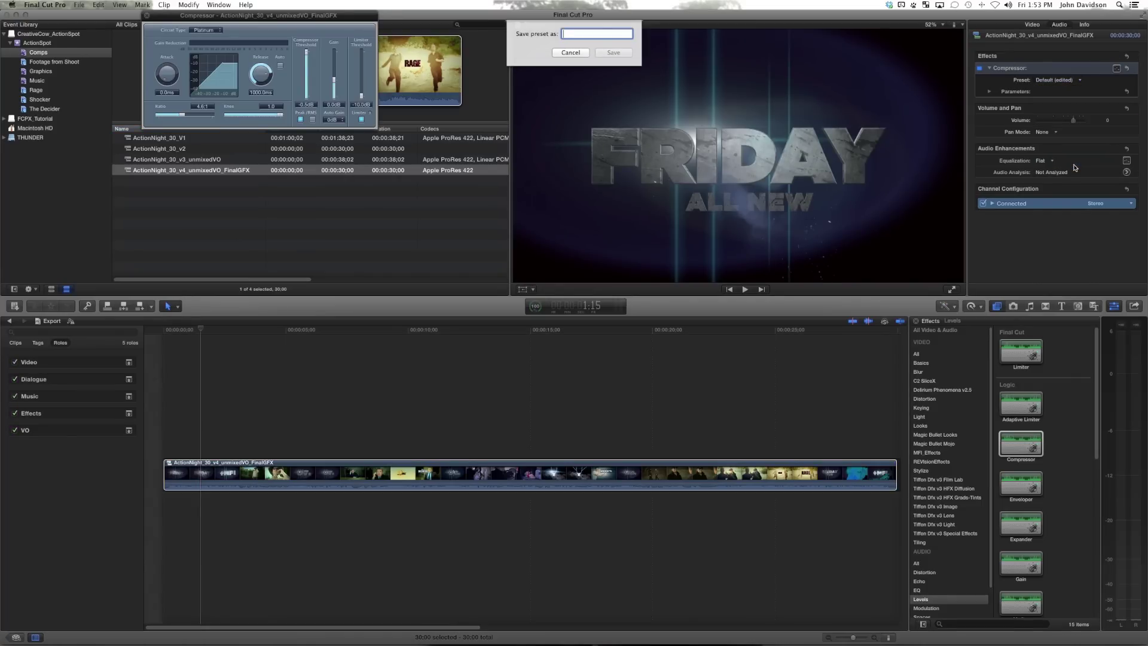
text(RoughMix)
key(Return)
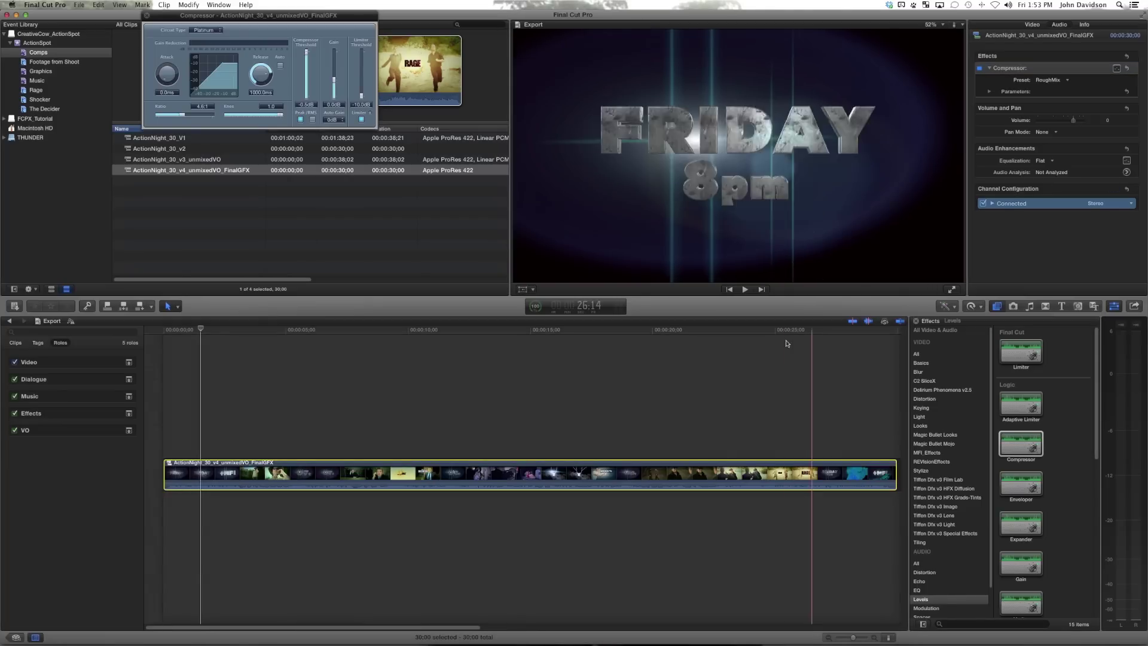
click(1128, 307)
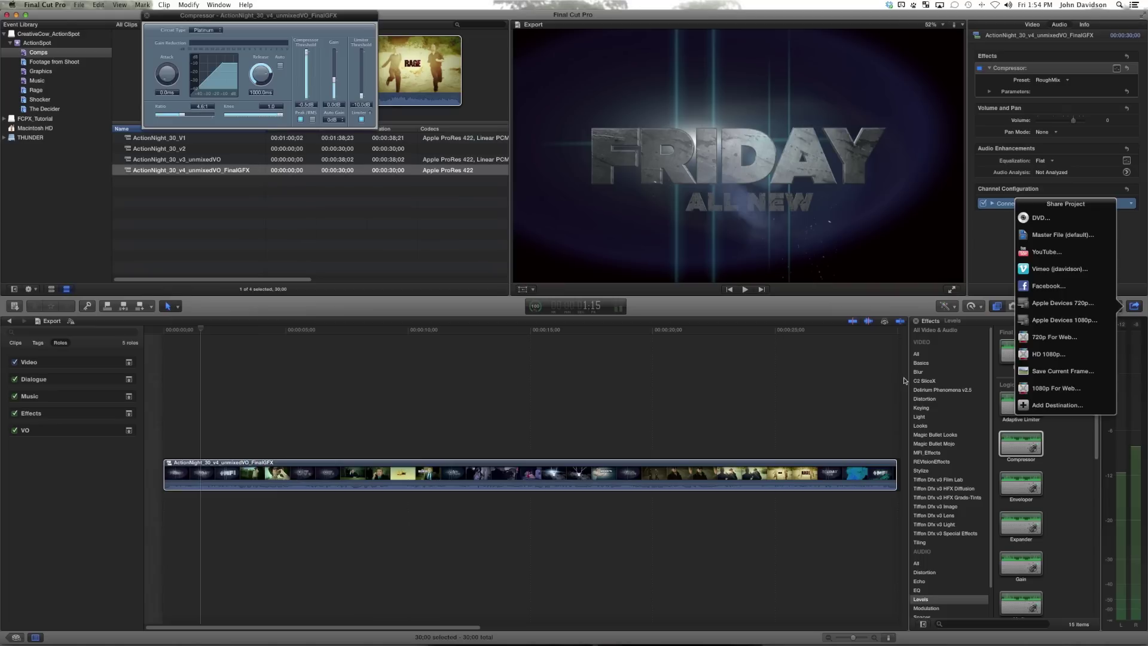
Dismiss the share menu, close the Compressor window, and delete the Compressor effect from the clip
click(905, 380)
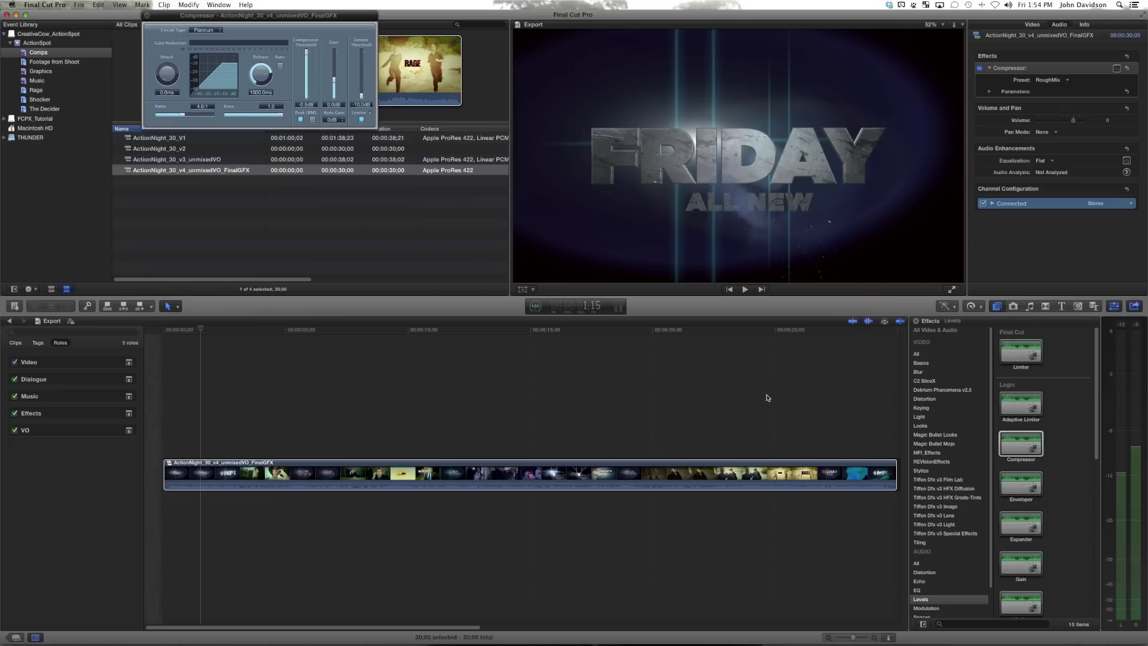
click(151, 18)
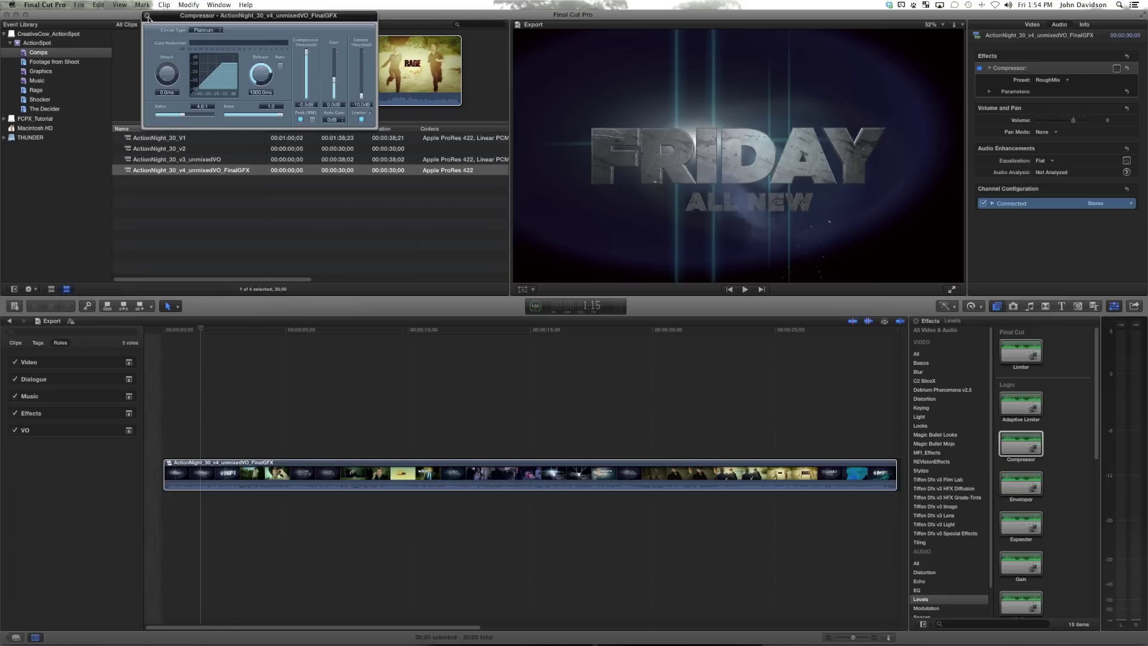
click(148, 16)
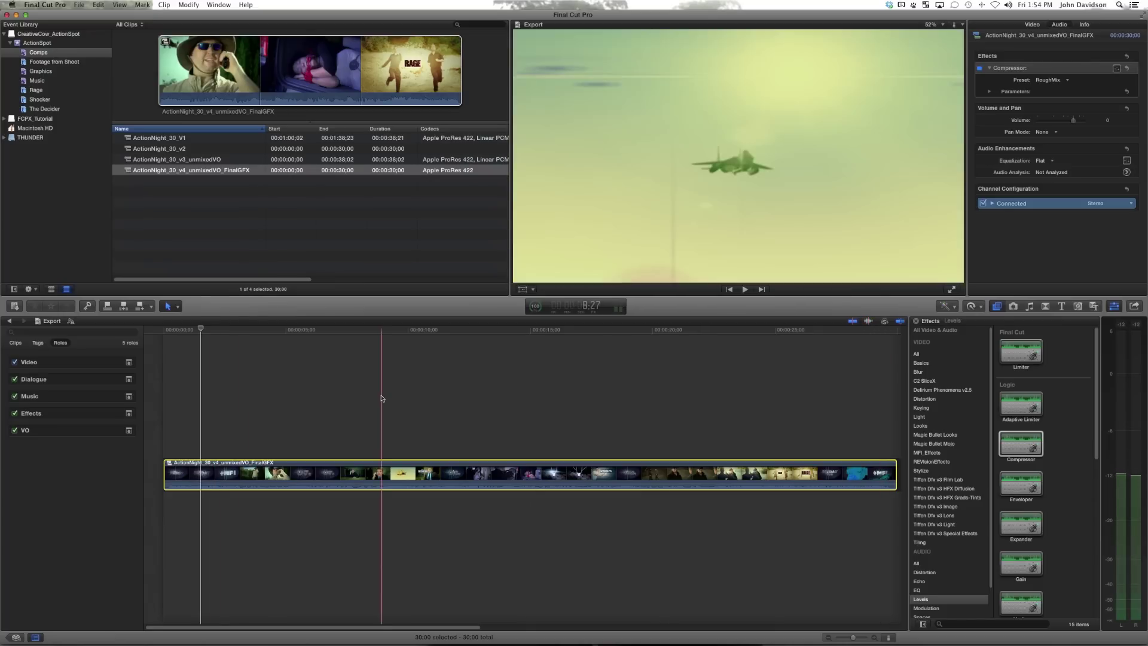
click(1023, 69)
key(Delete)
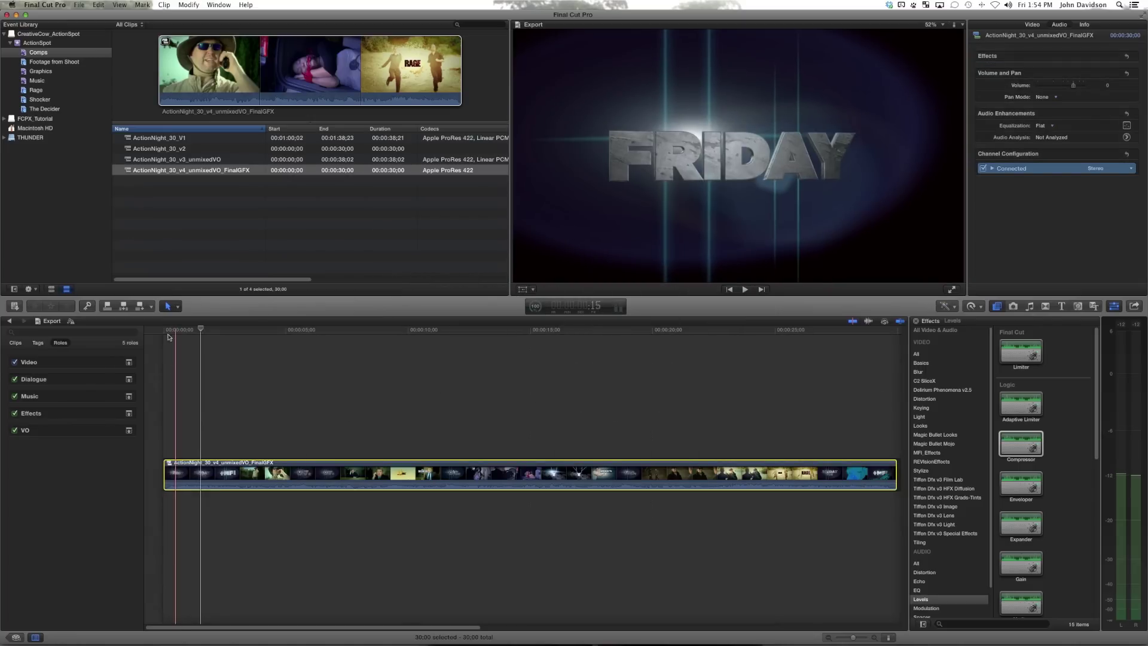
click(79, 5)
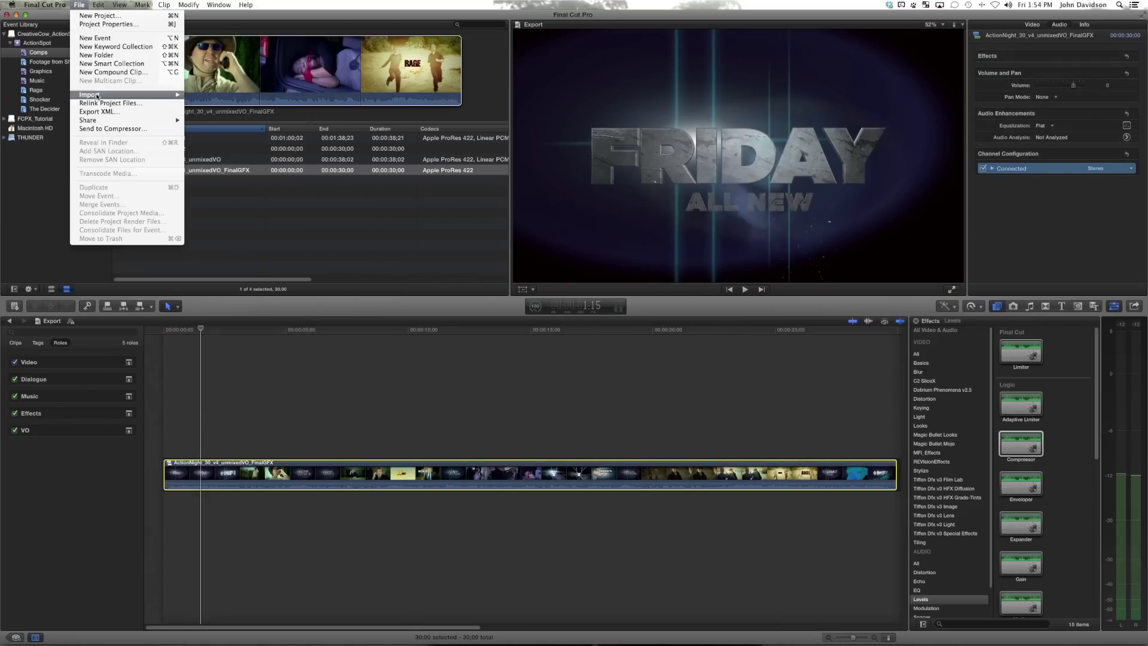
Export the project's XML as 'ActionSpot' into the Send_To_MIX folder
click(93, 111)
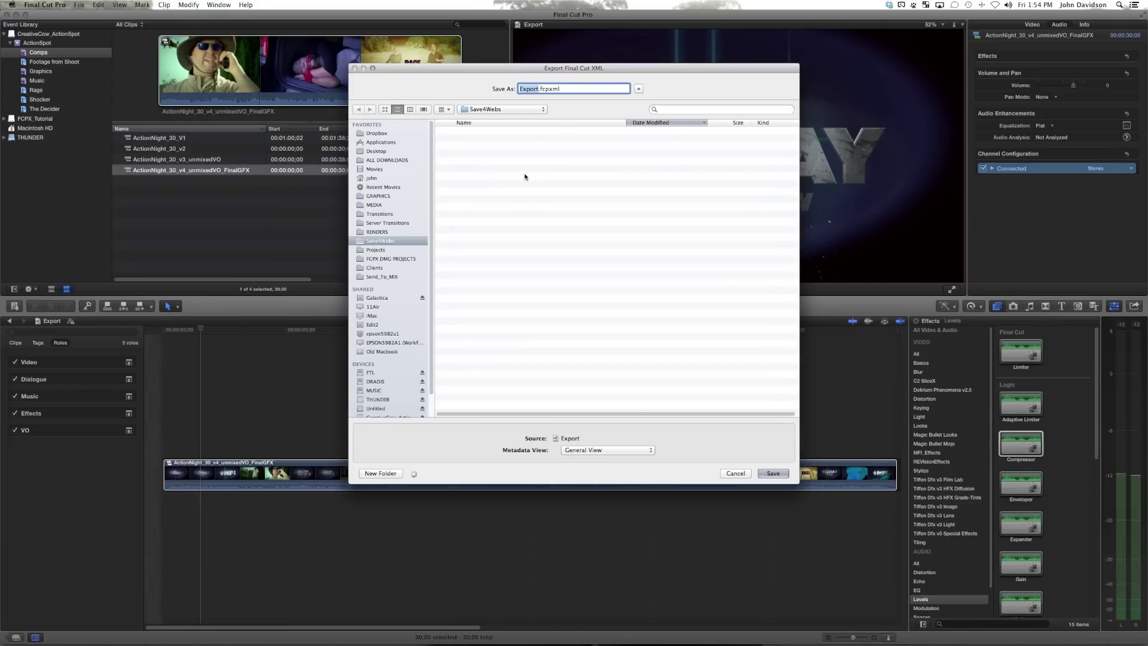
click(383, 277)
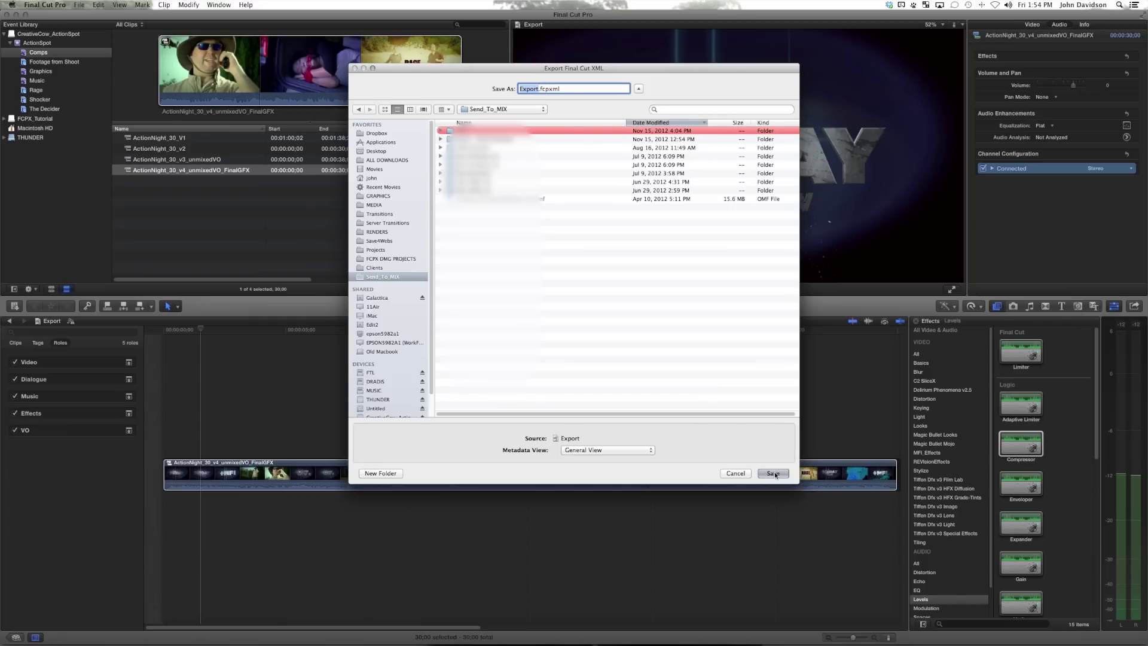
text(ActionSpot)
key(Return)
key(super+Tab)
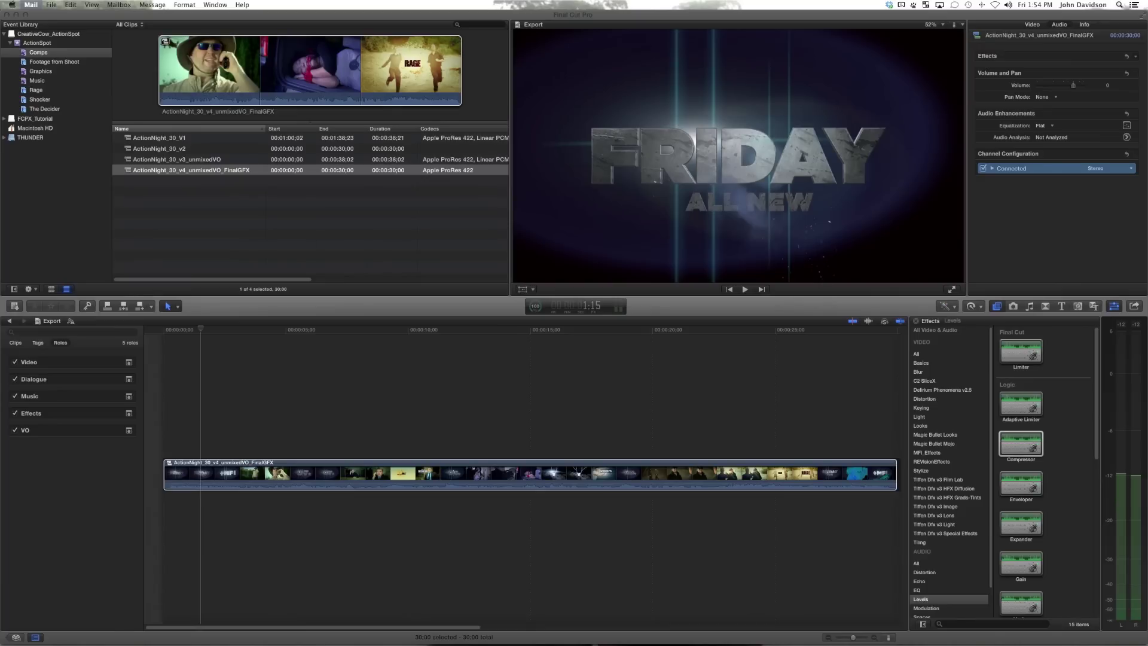
Launch X2Pro Audio Convert from the Dock's Pro Apps stack
mouse_move(887, 627)
click(840, 621)
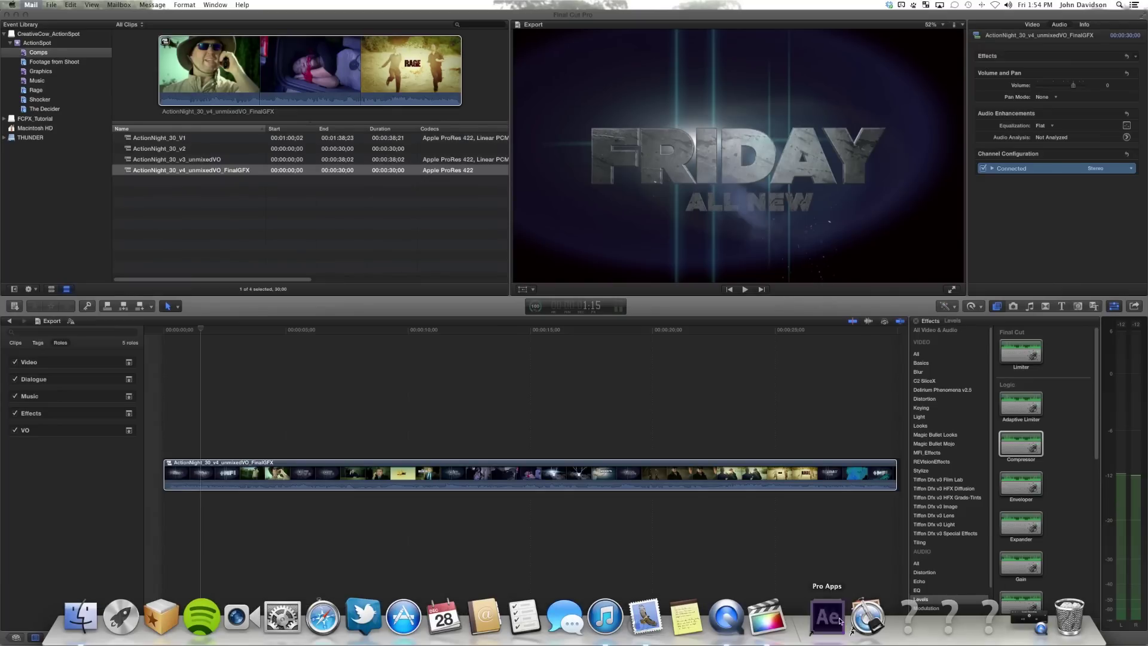
click(824, 544)
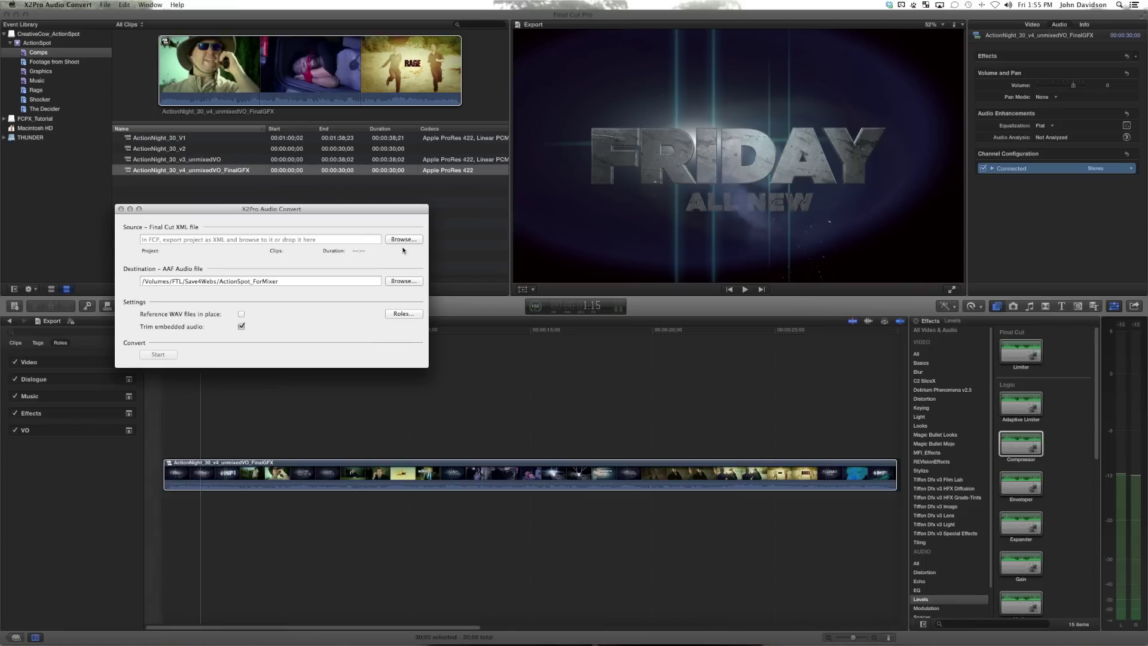
Load Send_To_MIX/ActionSpot.fcpxml as the source XML and open X2Pro's Preferences
click(405, 240)
scroll(77, 325, down, 5)
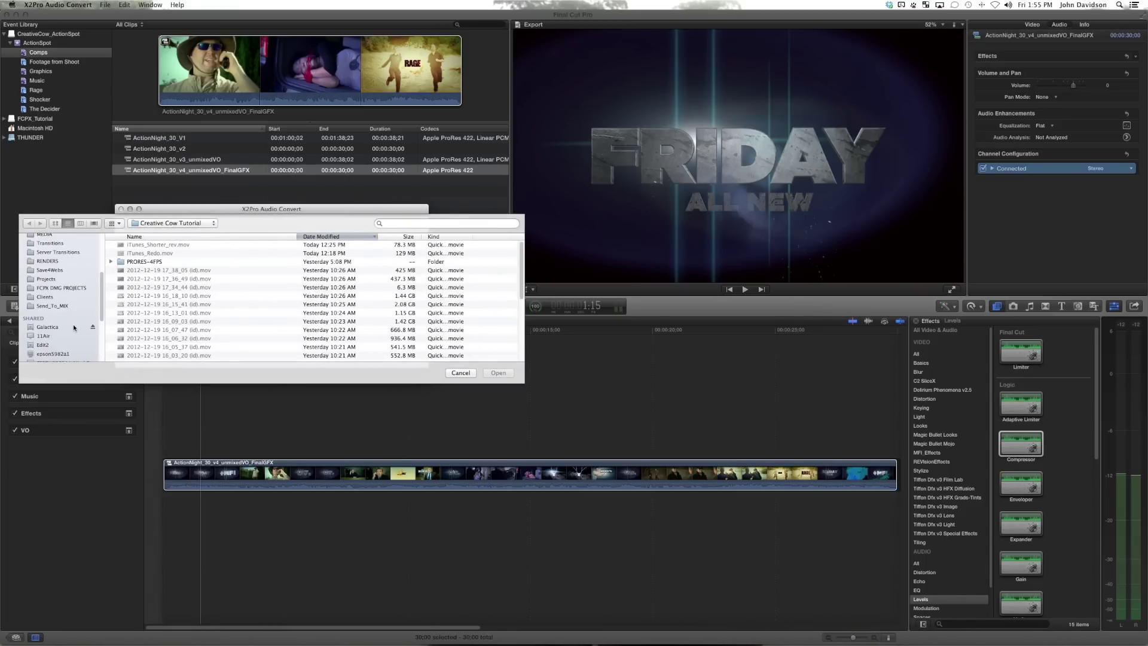
click(54, 295)
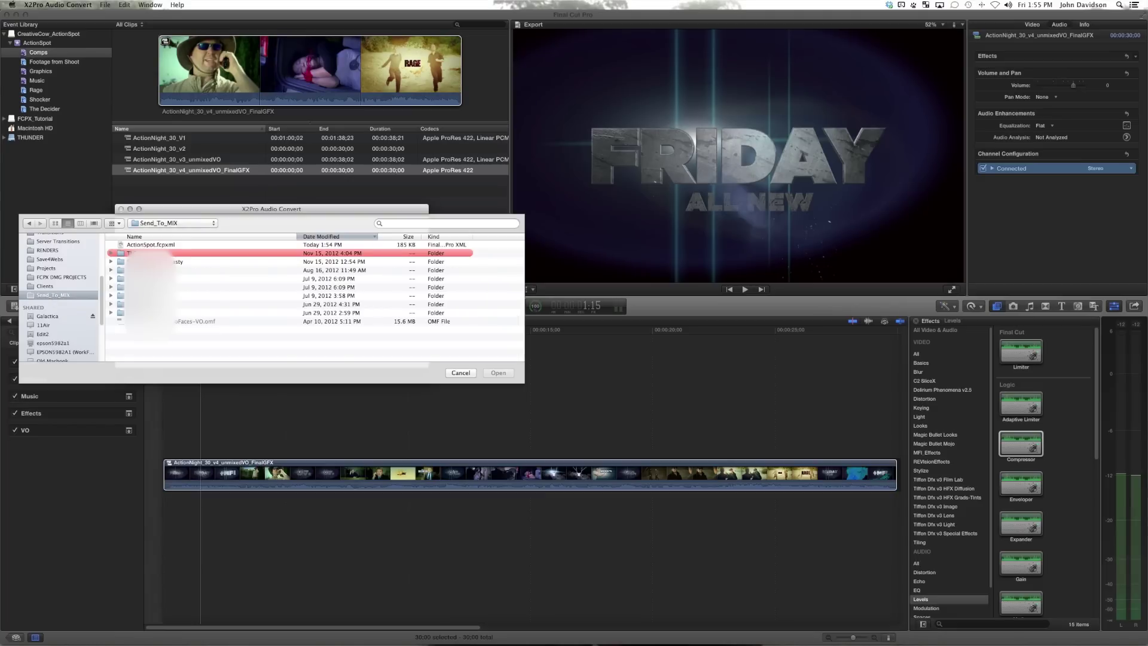
click(158, 246)
click(498, 373)
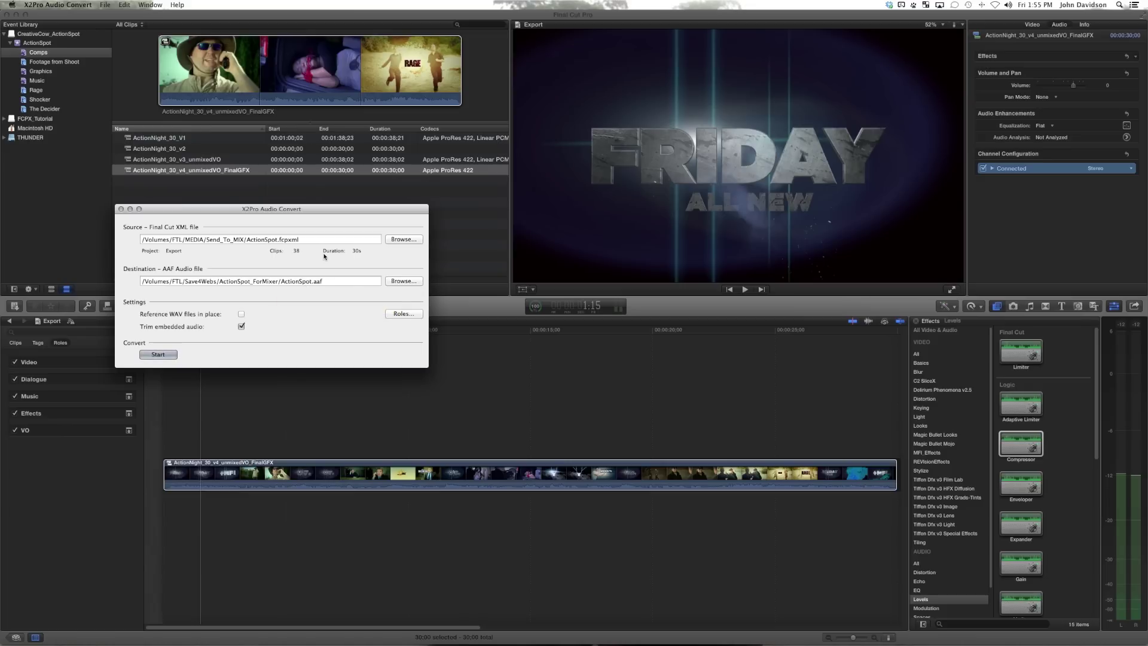
key(super+comma)
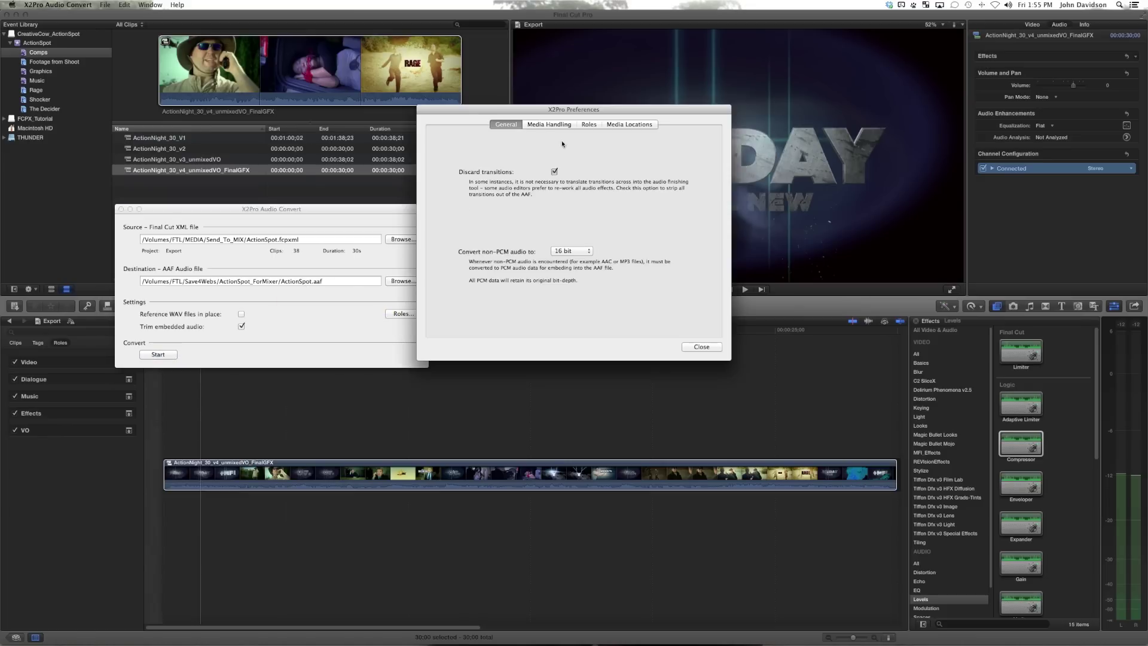
Review the Media Locations preferences, then attempt conversion, which reports ActionSpot_ForMixer doesn't exist
click(619, 124)
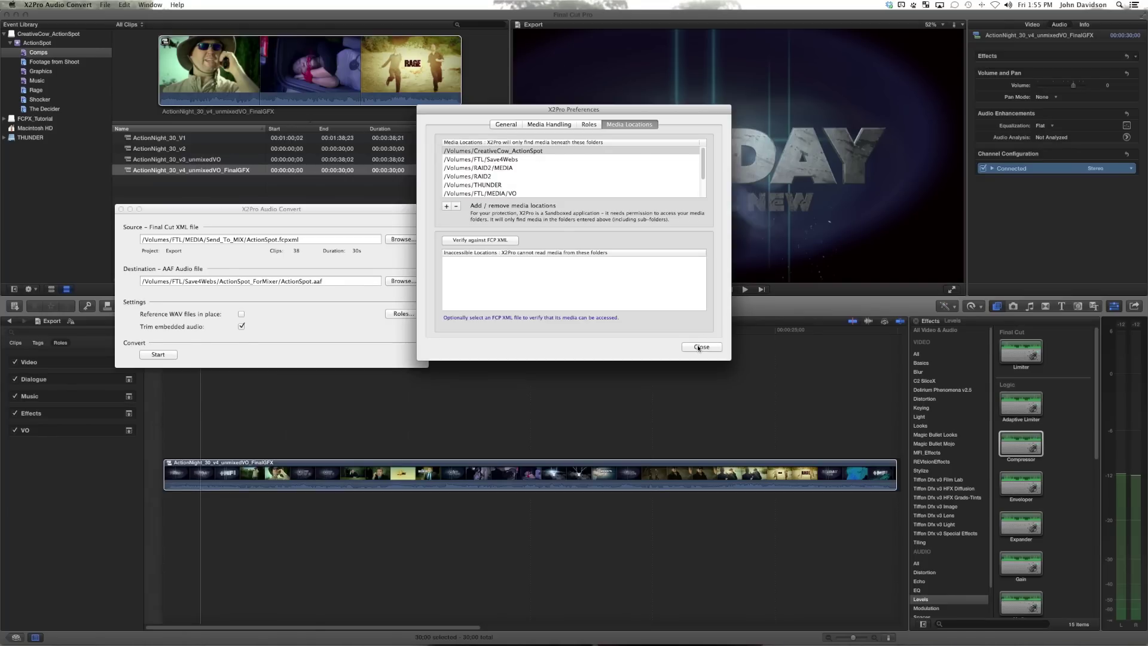
scroll(518, 187, down, 3)
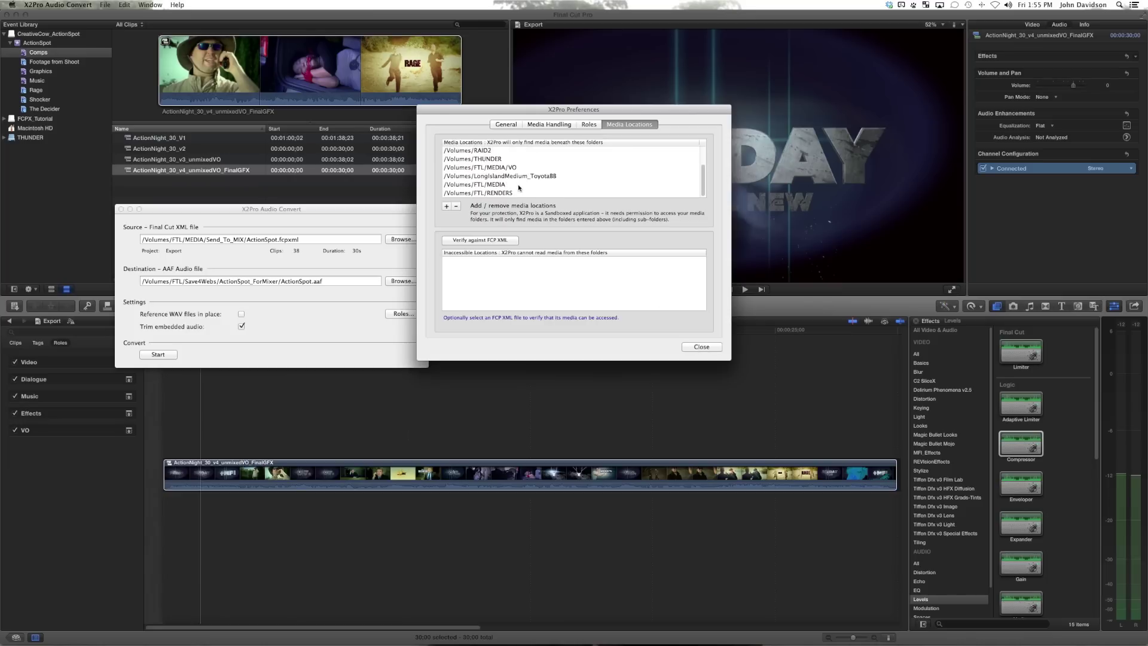
scroll(519, 187, up, 3)
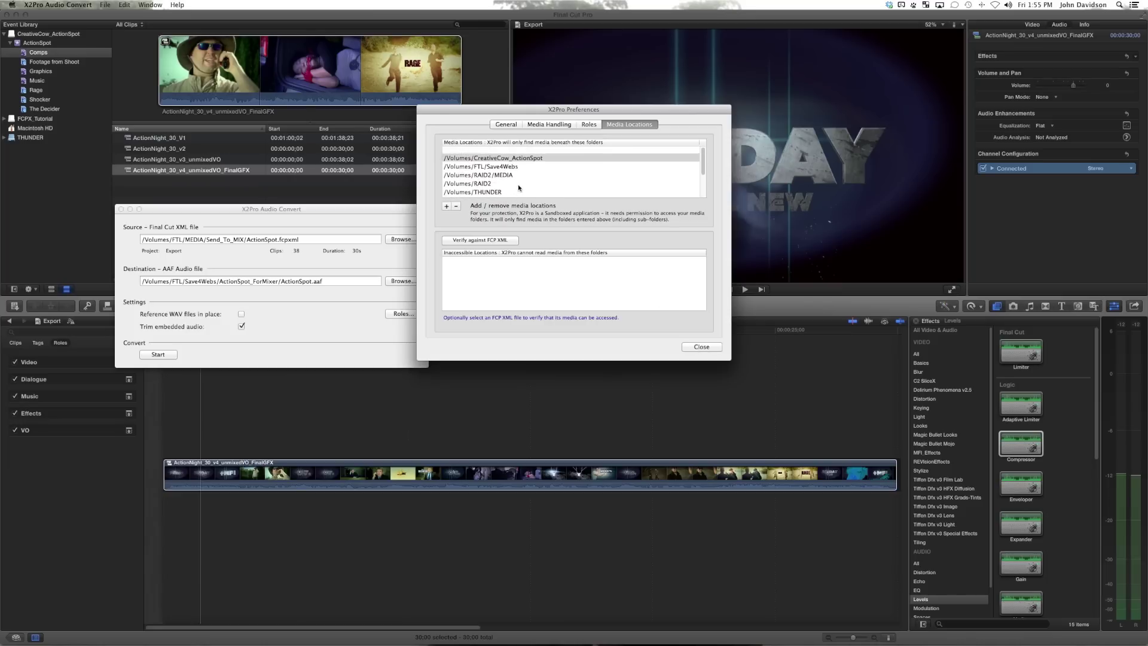
click(702, 347)
click(161, 355)
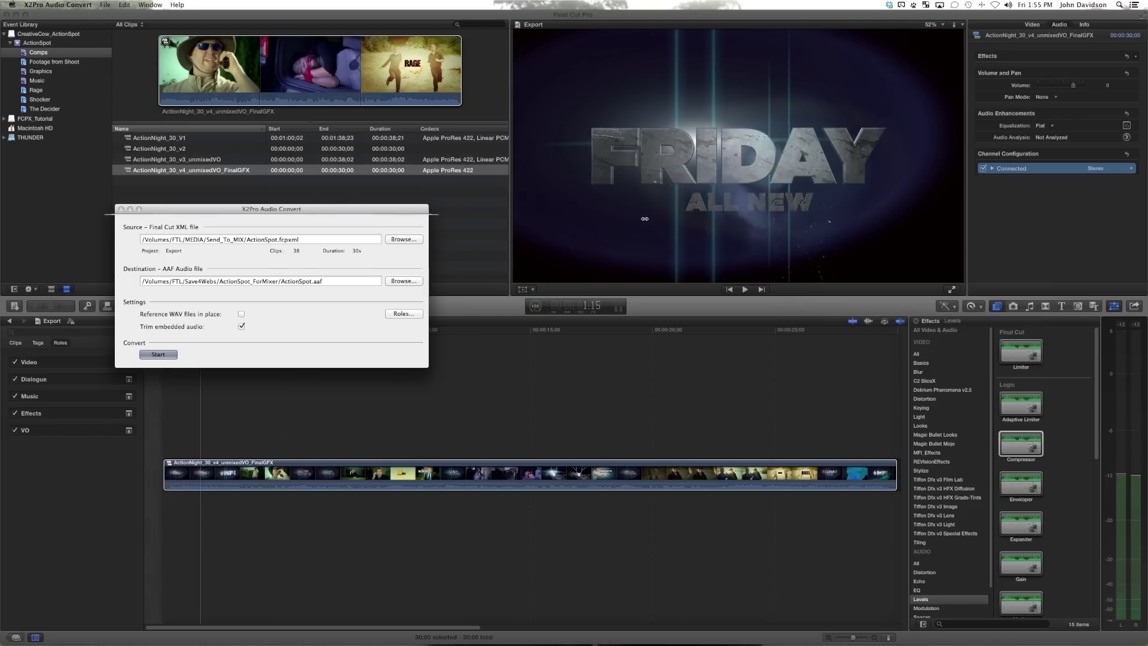
click(403, 281)
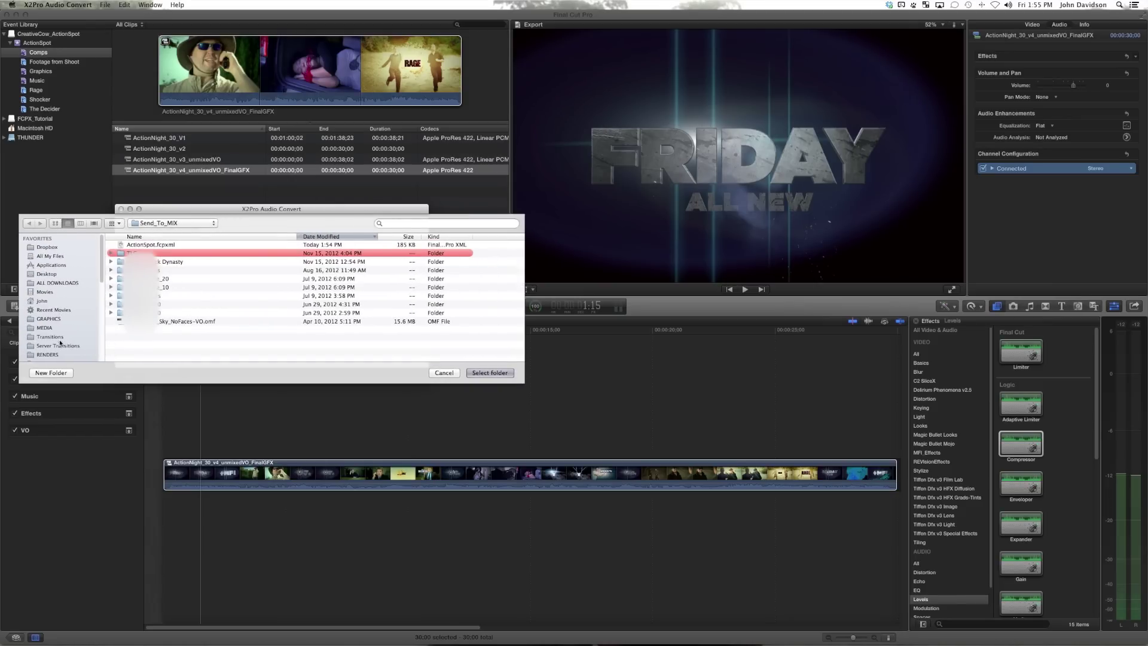
Create a new ActionSpot folder in Send_To_MIX as the AAF destination and run the conversion
scroll(60, 343, down, 3)
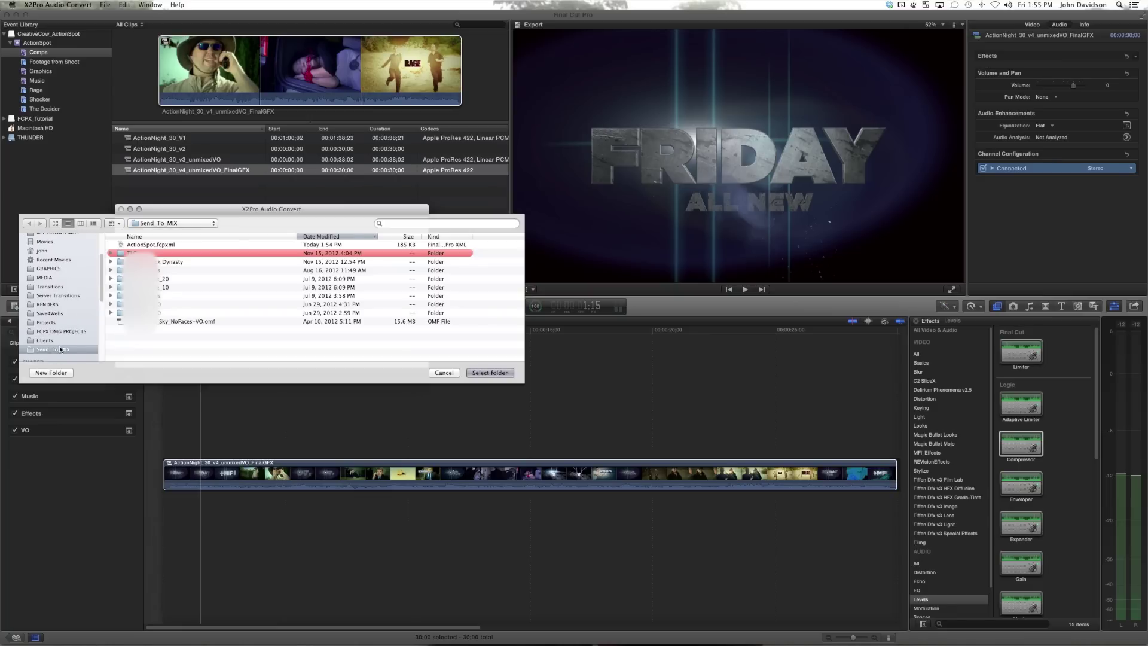
click(53, 373)
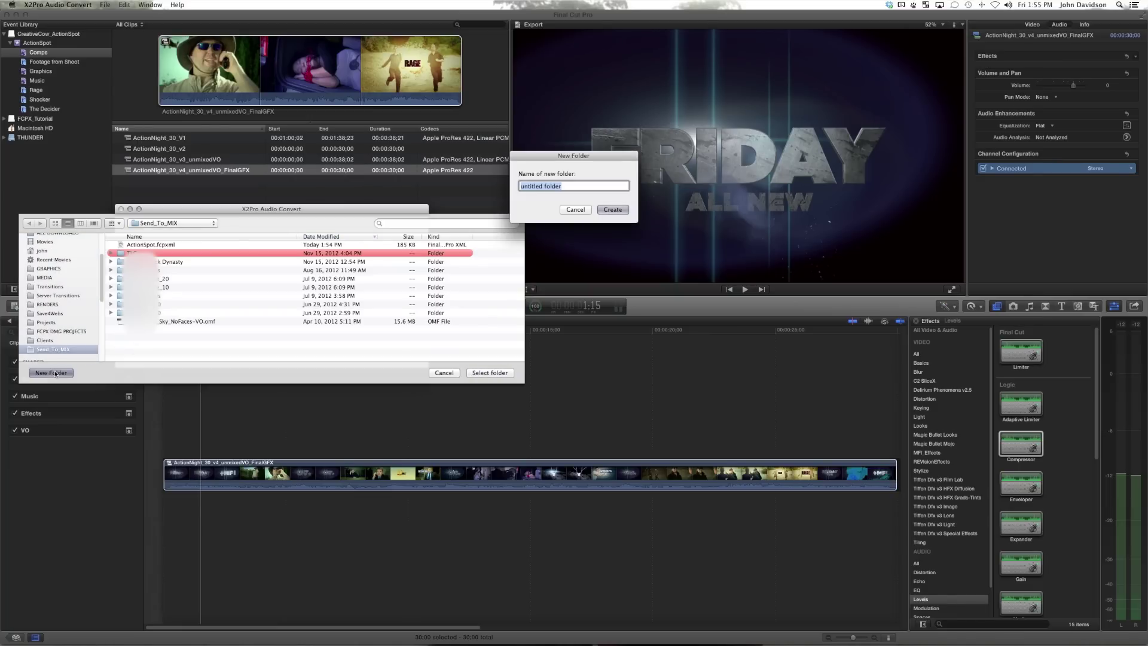
text(ActionSpot)
key(Return)
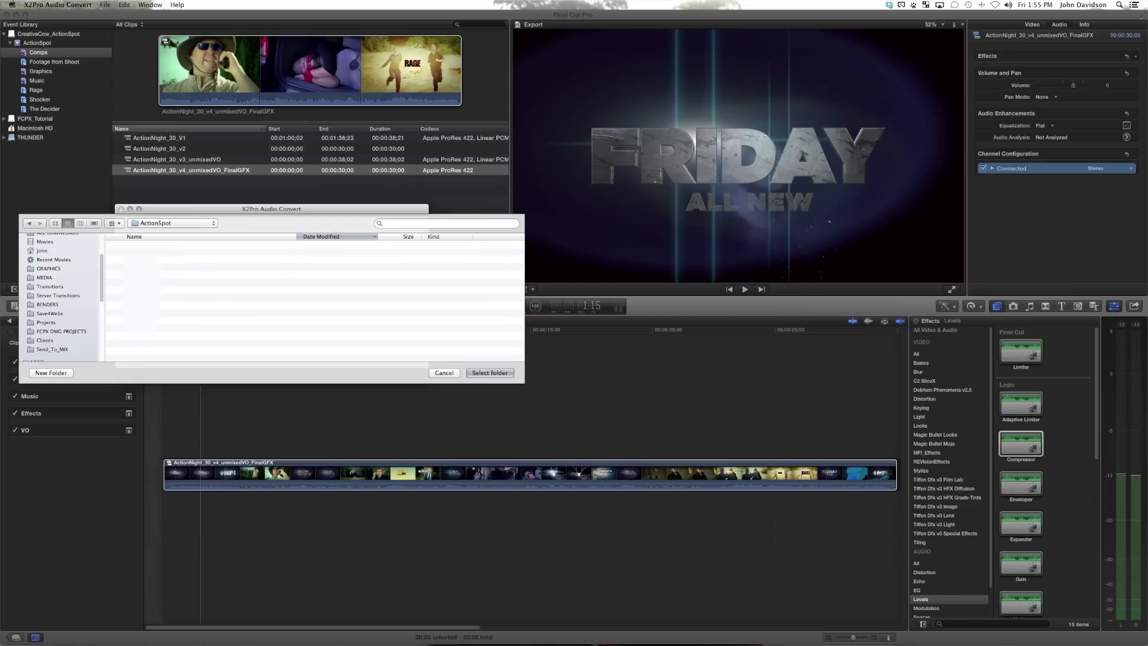
key(Return)
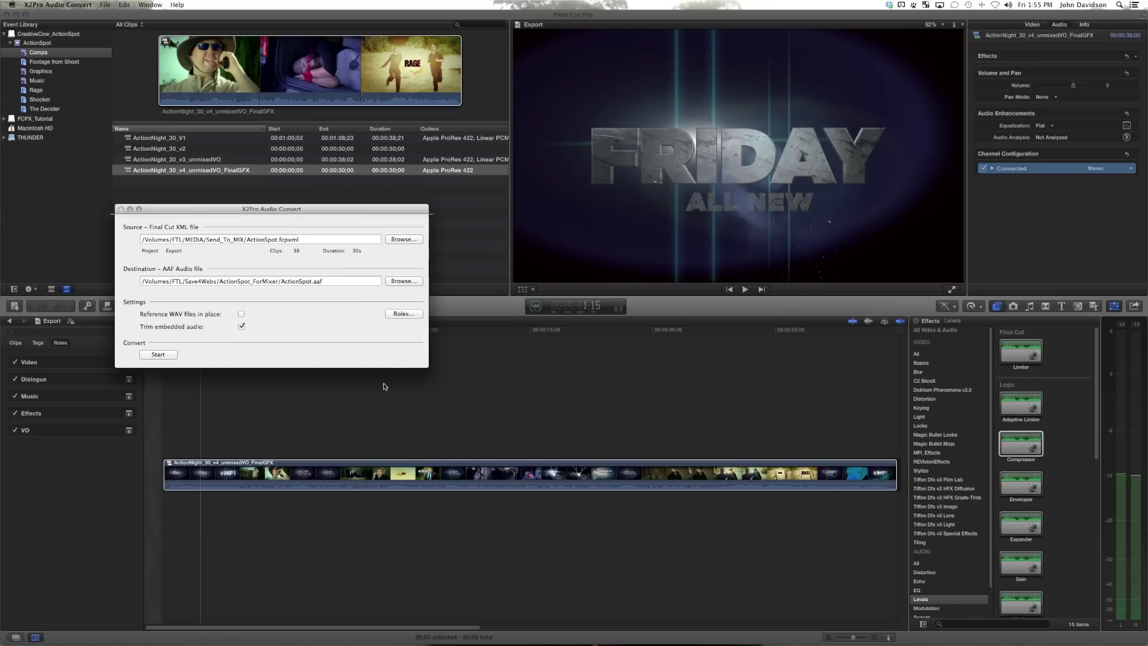
click(171, 357)
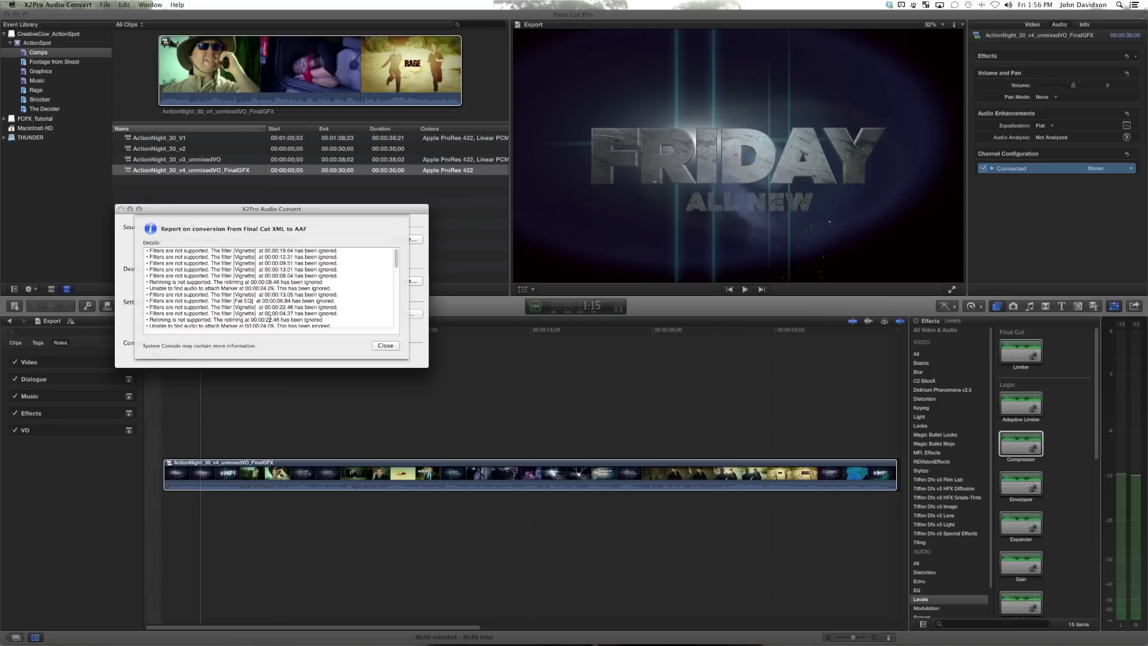
Review the report's ignored filters, retiming and panning, then close the report and converter window
scroll(259, 302, down, 3)
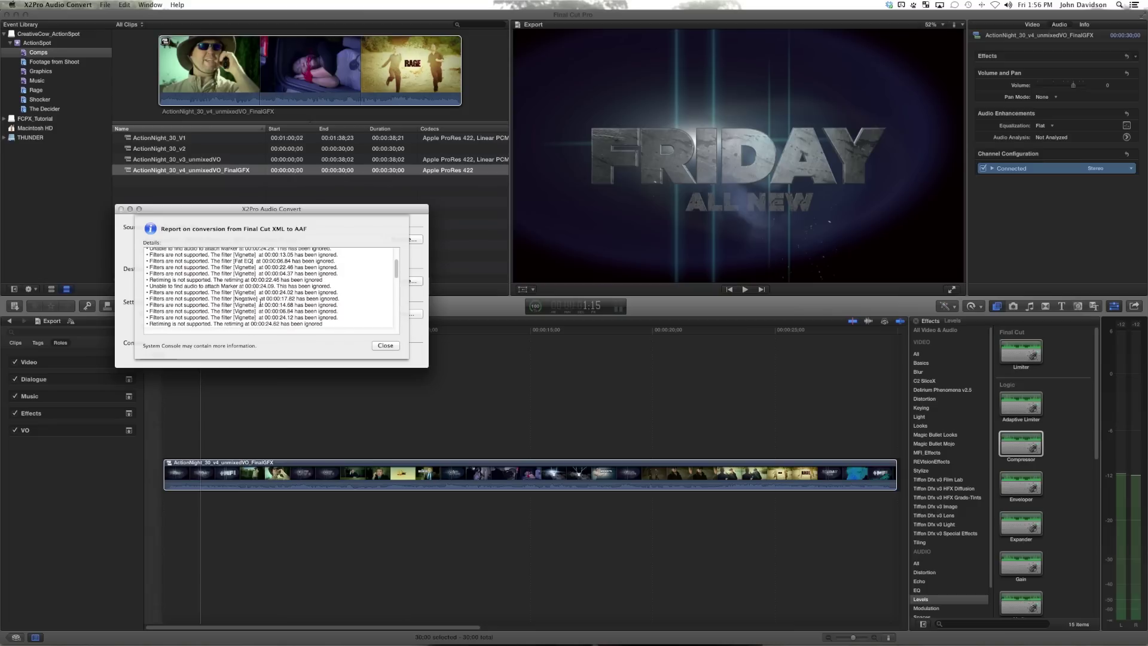
scroll(261, 311, down, 5)
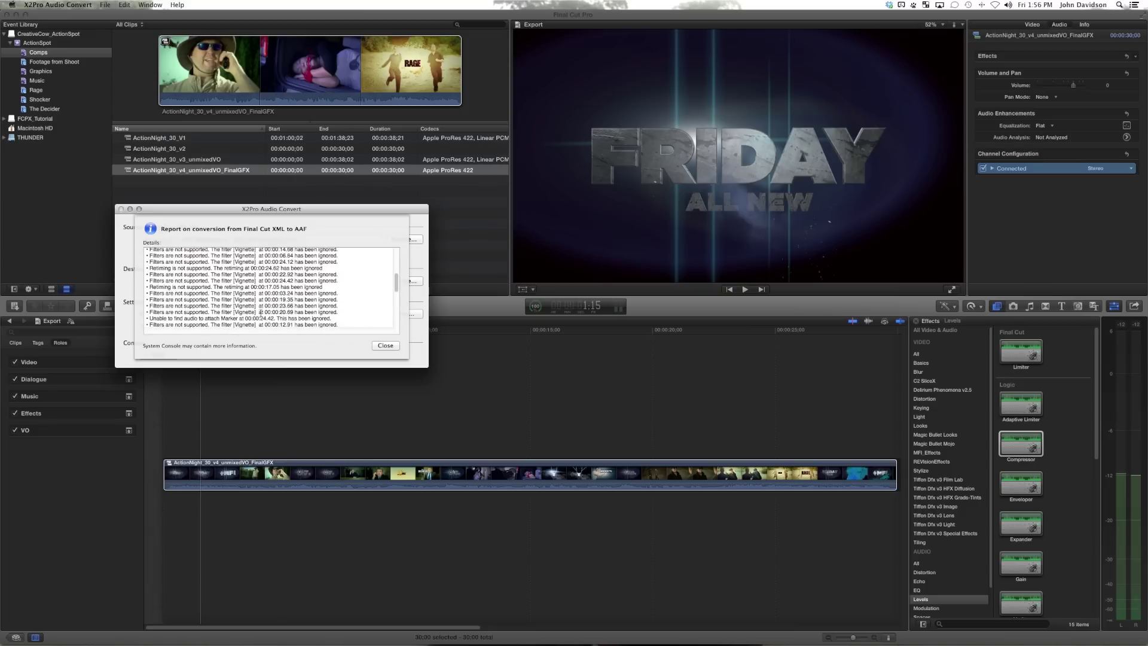
scroll(261, 312, down, 1)
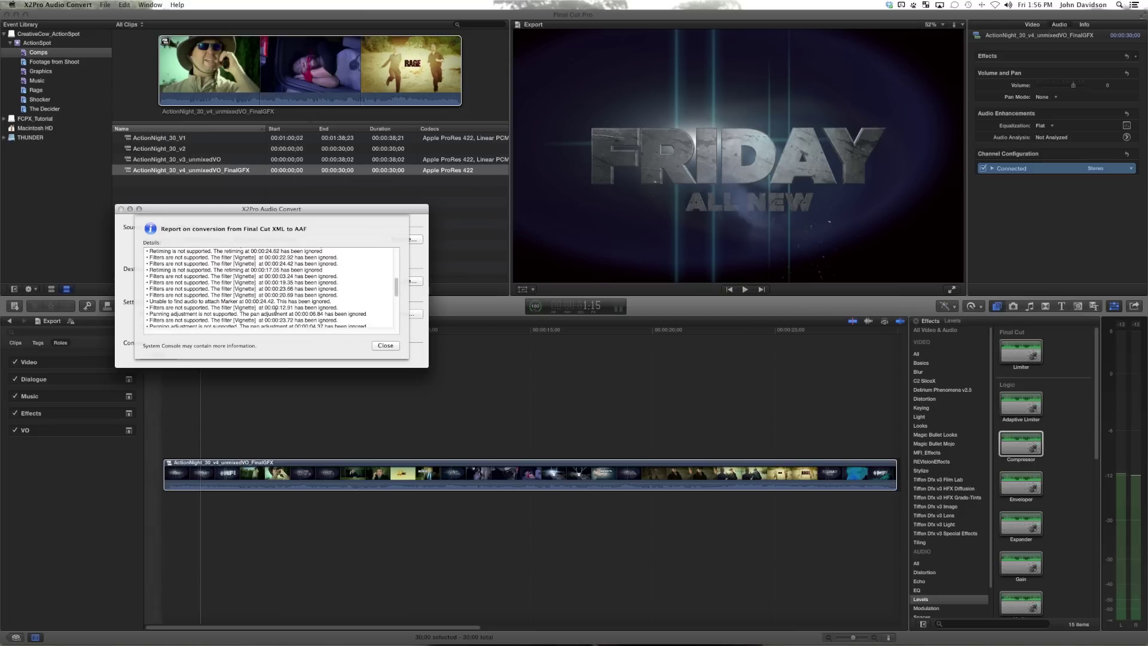
scroll(282, 311, down, 3)
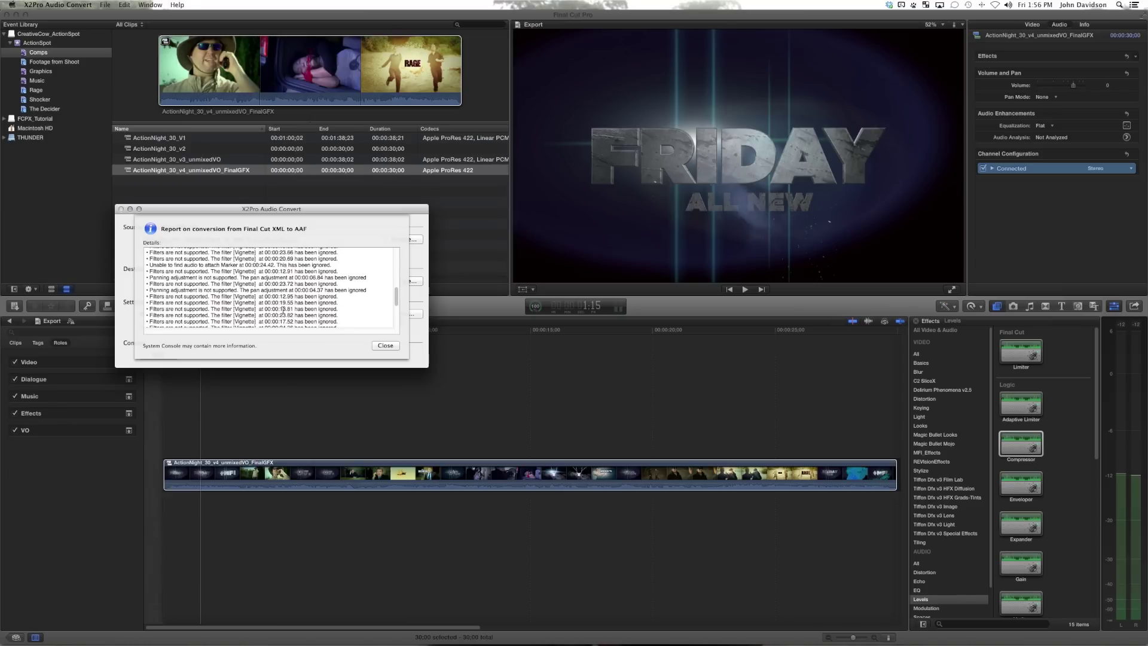
scroll(282, 309, down, 3)
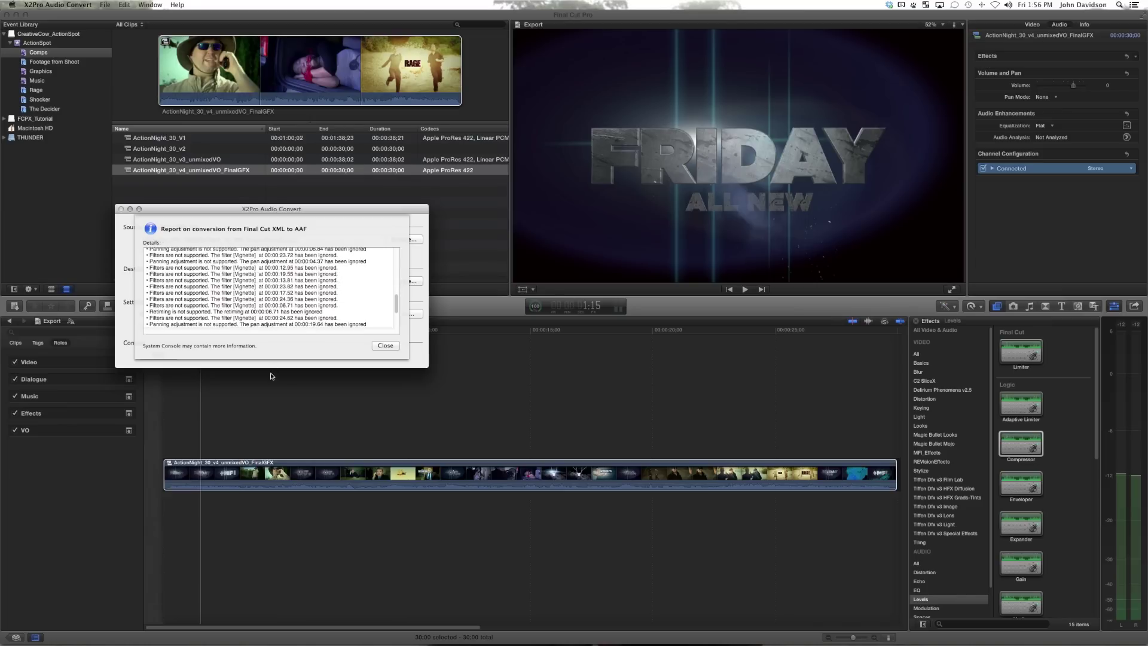
click(386, 345)
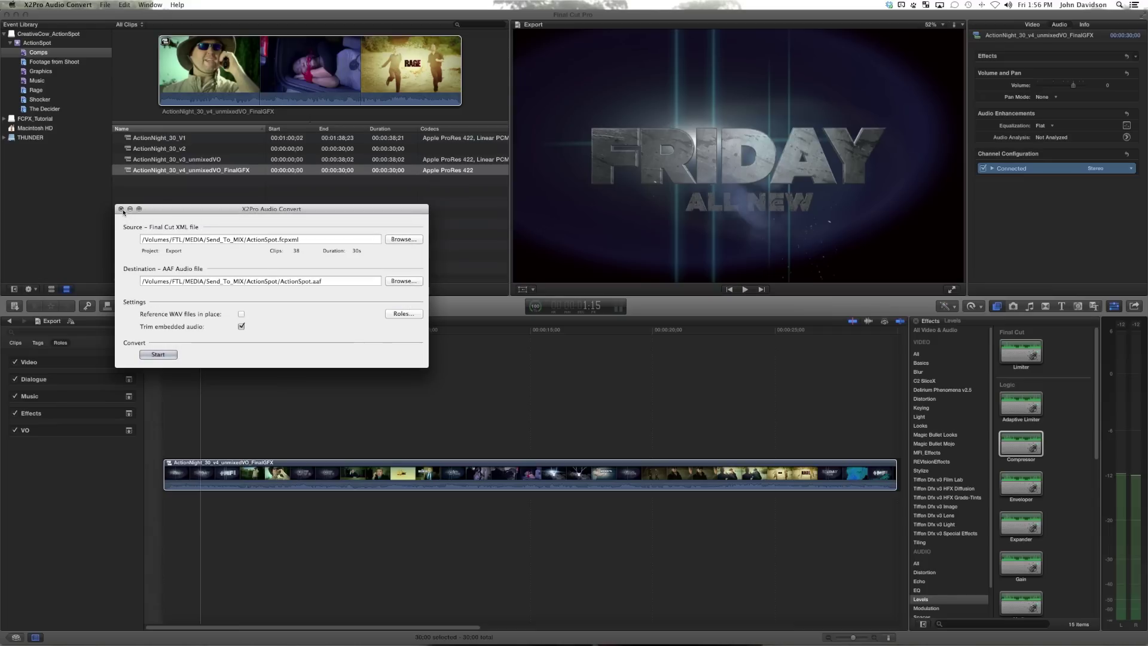
click(121, 209)
Show the Send_To_MIX folder in Finder and check the AAF inside the new ActionSpot folder
mouse_move(121, 639)
click(80, 637)
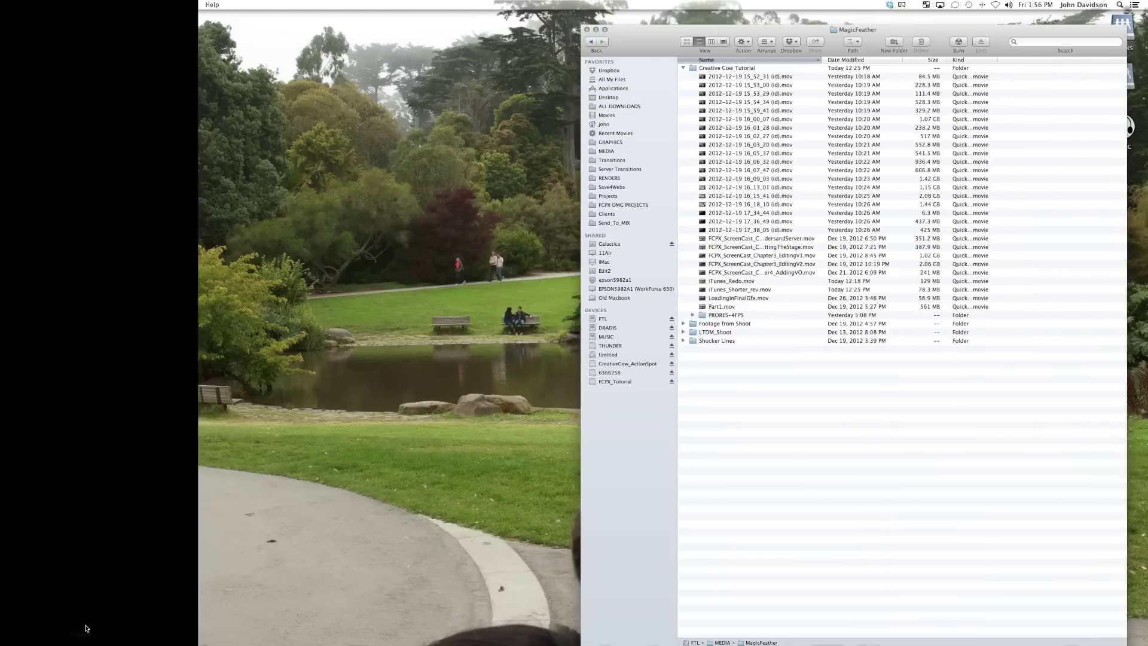
click(615, 222)
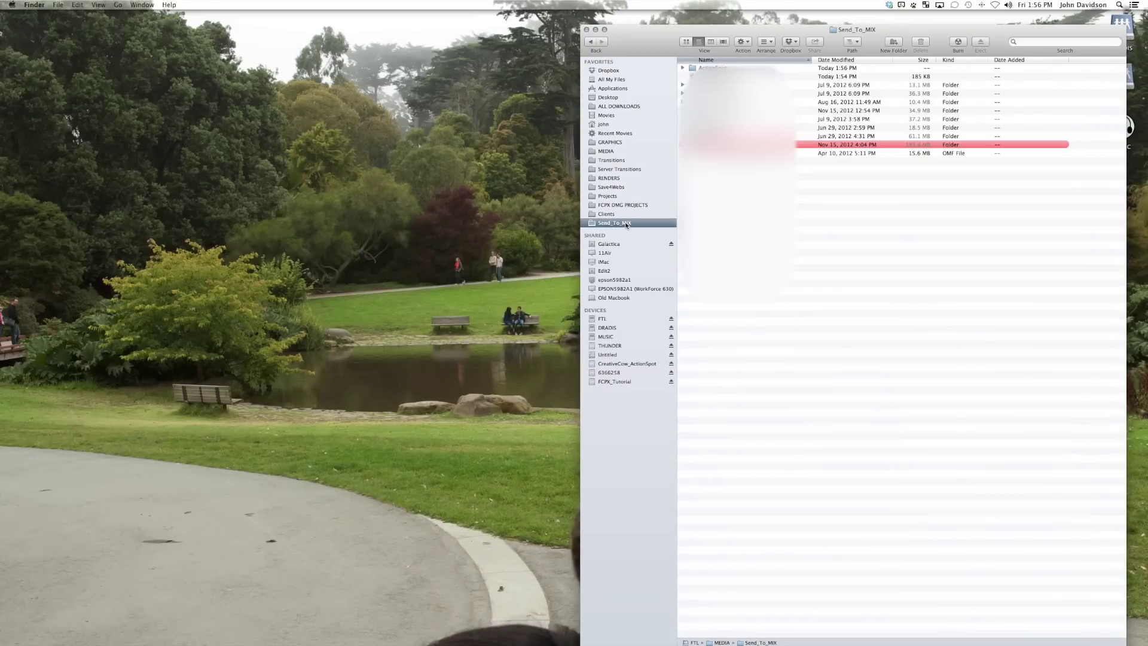
click(683, 68)
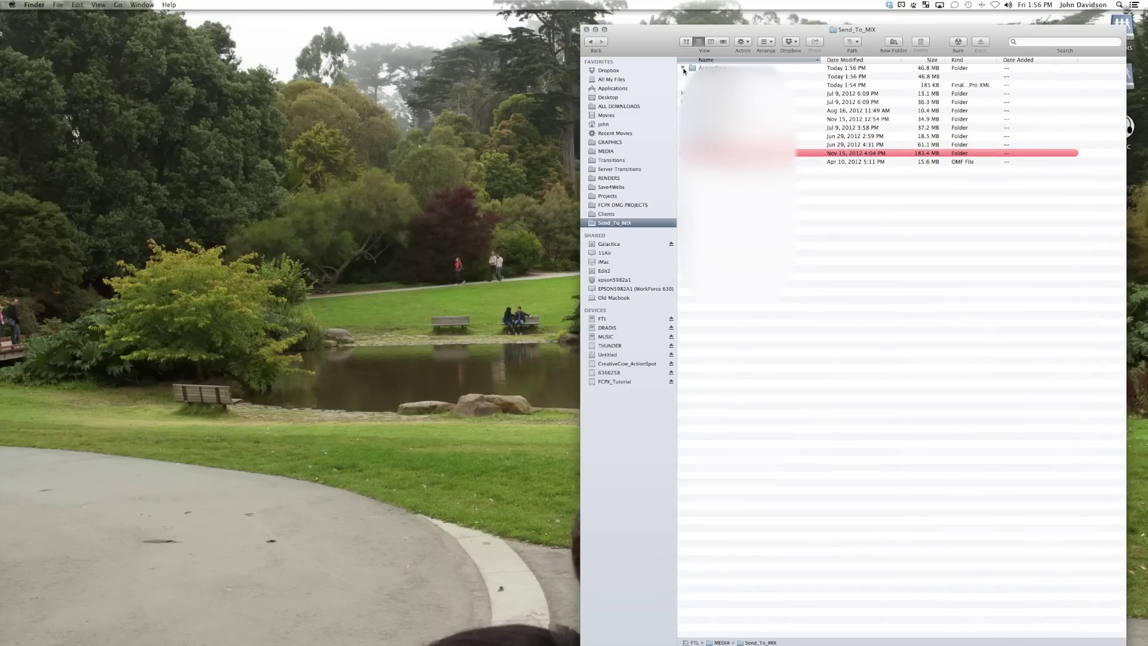
click(684, 69)
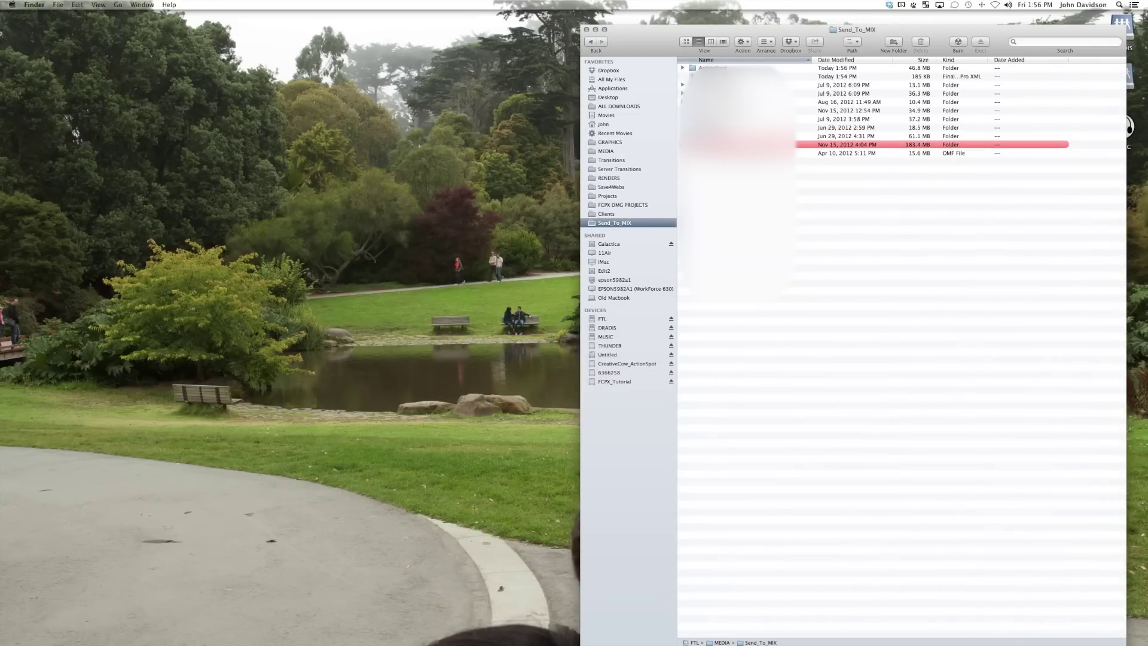
Undo the accidental move of the ActionSpot folder so it stays beside ActionSpot.fcpxml
drag(583, 509, 450, 190)
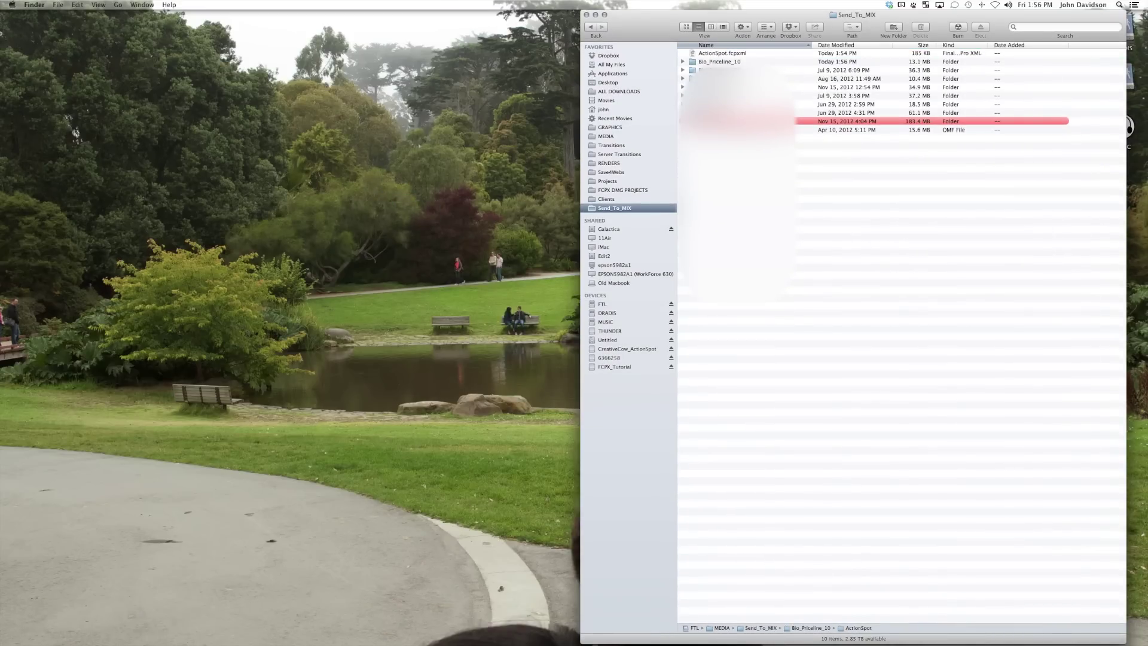
key(super+z)
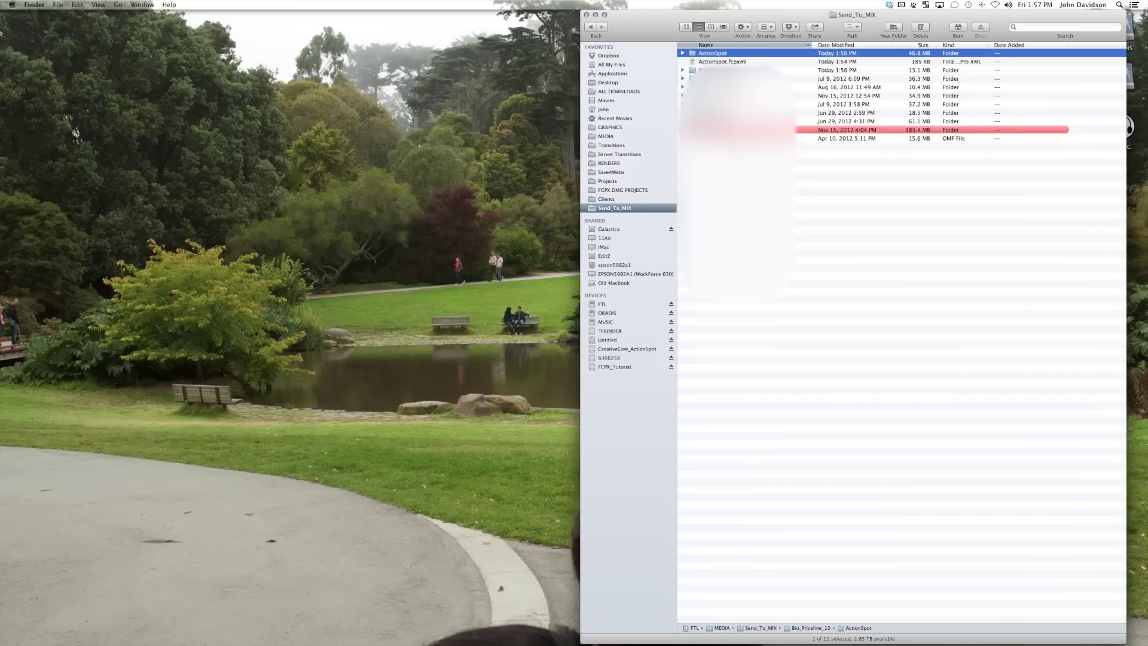
mouse_move(868, 622)
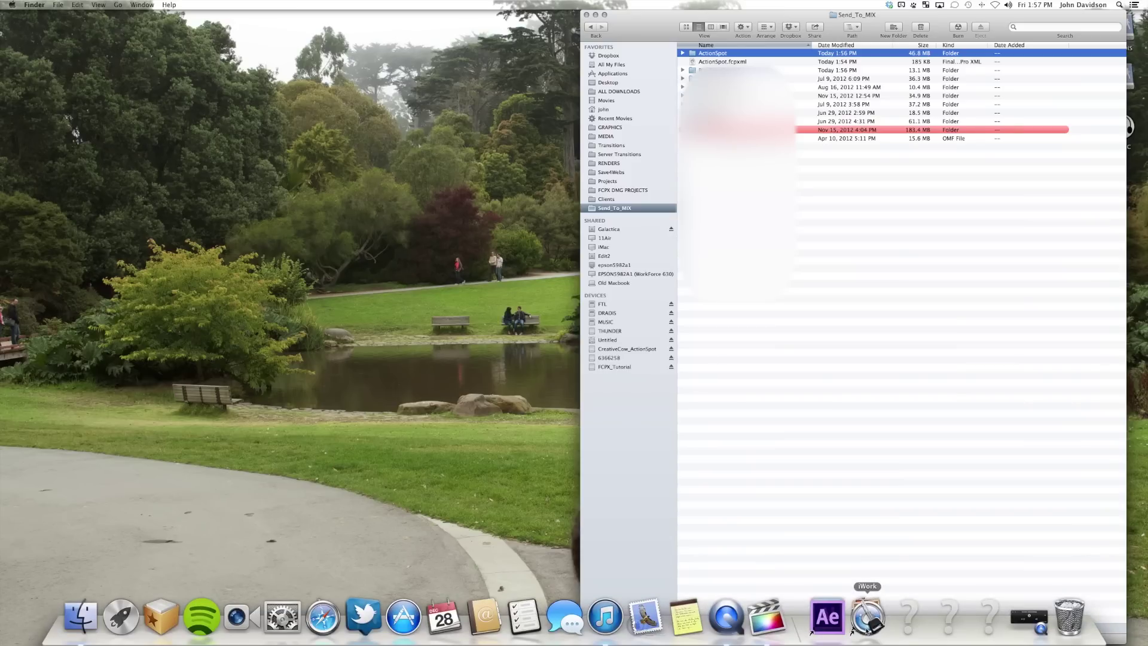
Eject the CreativeCow_ActionSpot volume from the Devices list in the Finder sidebar
click(1030, 614)
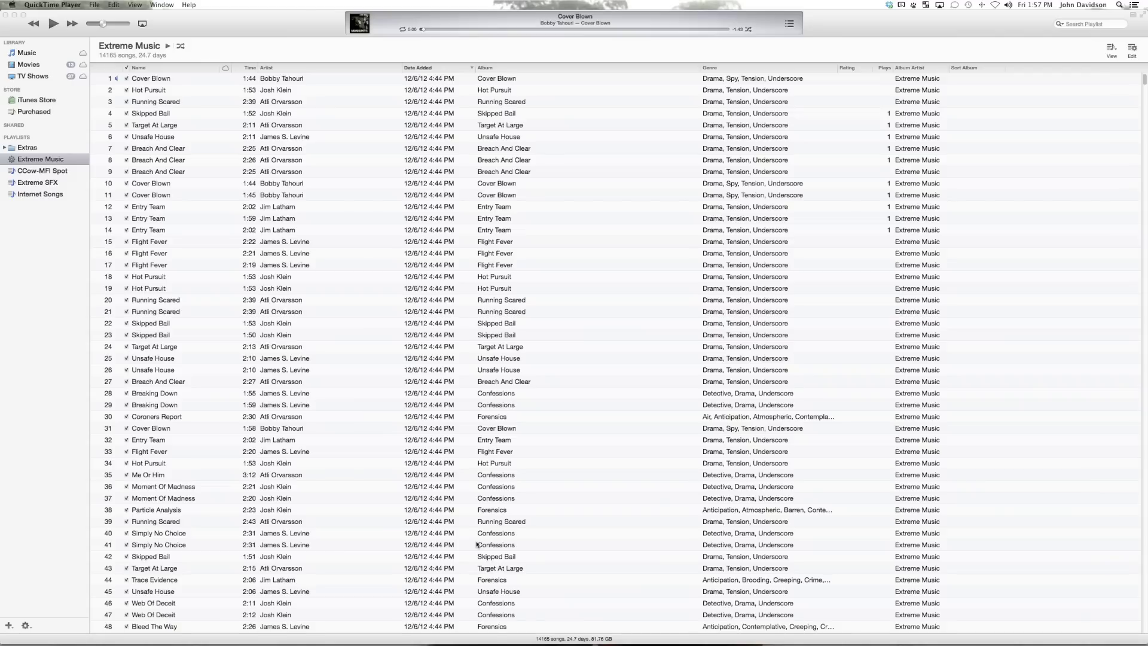
scroll(522, 353, down, 5)
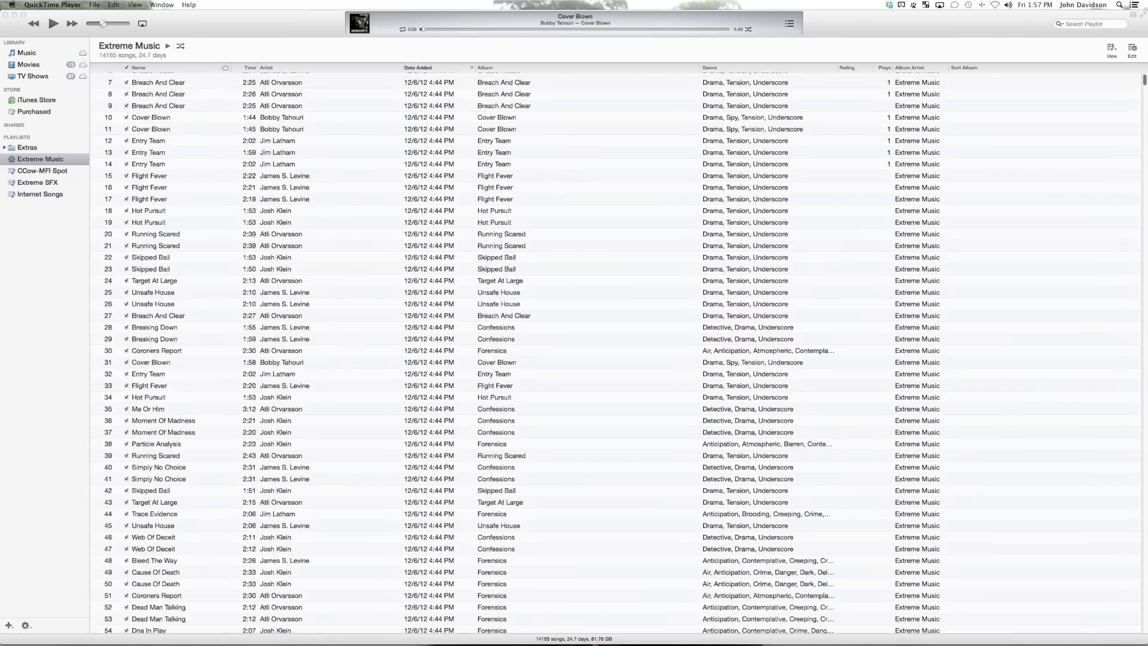
click(101, 619)
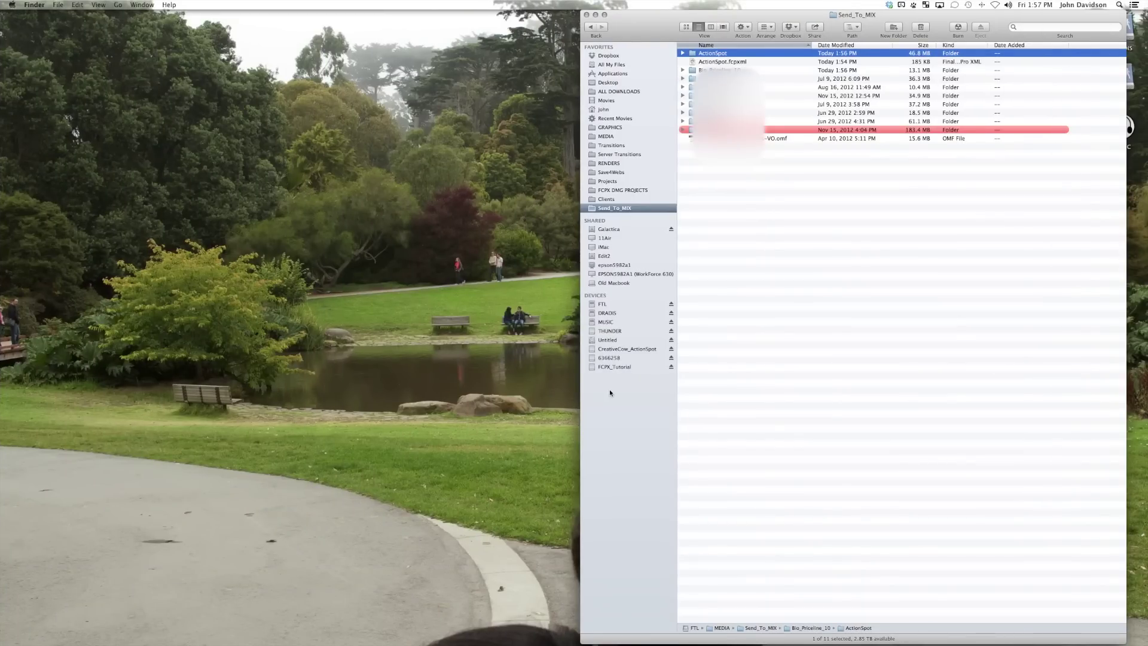
click(670, 351)
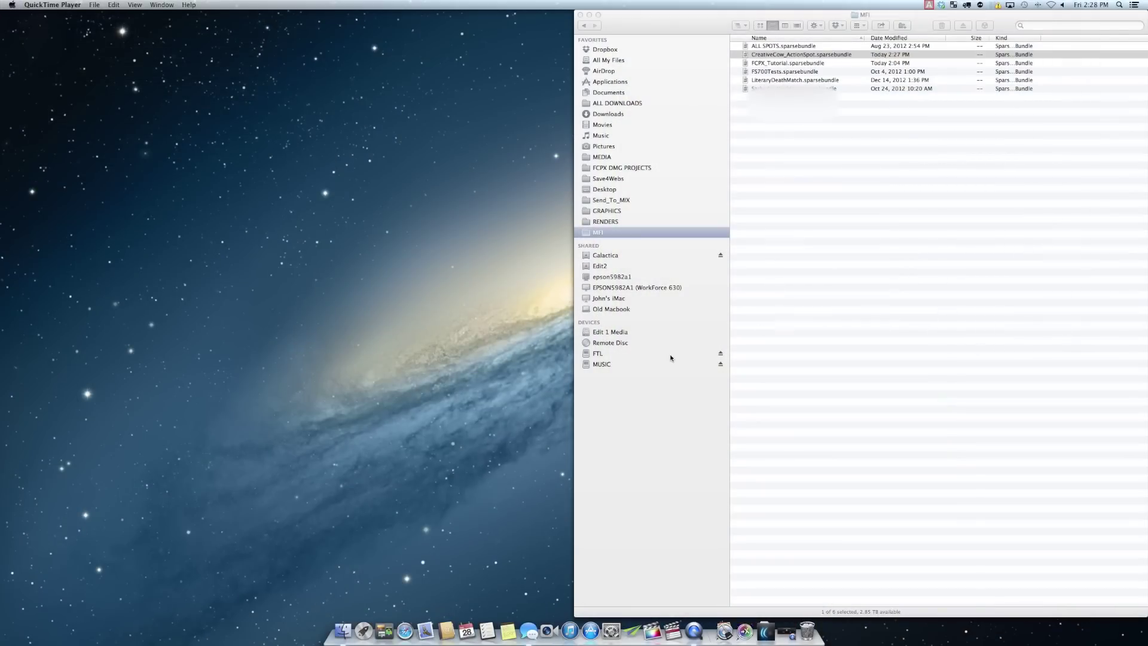
Mount CreativeCow_ActionSpot.sparsebundle from the MFI folder and launch Final Cut Pro
click(843, 56)
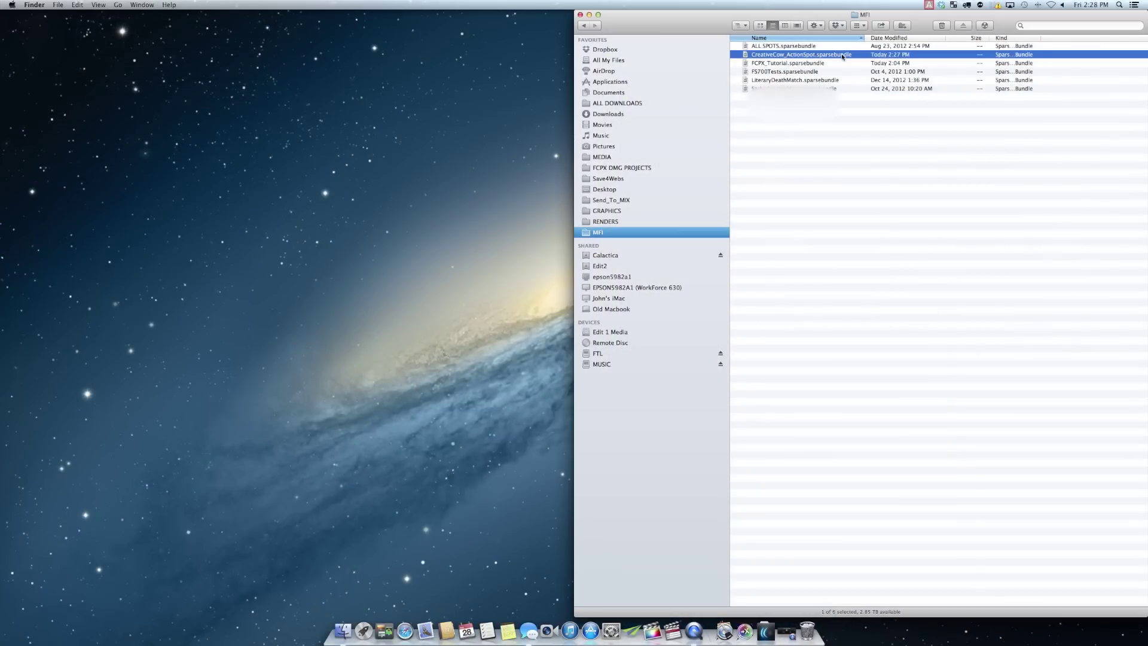
double_click(843, 56)
click(660, 623)
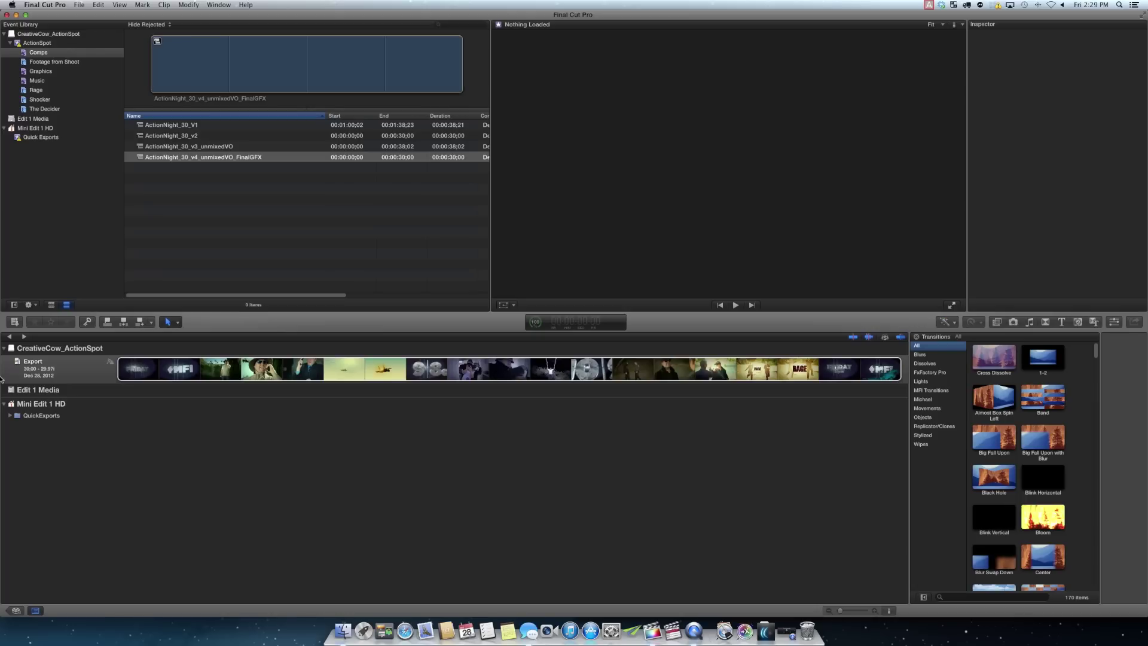
Open ActionNight_30_v4_unmixedVO_FinalGFX, play it briefly, then put the playhead at 5:13
double_click(198, 156)
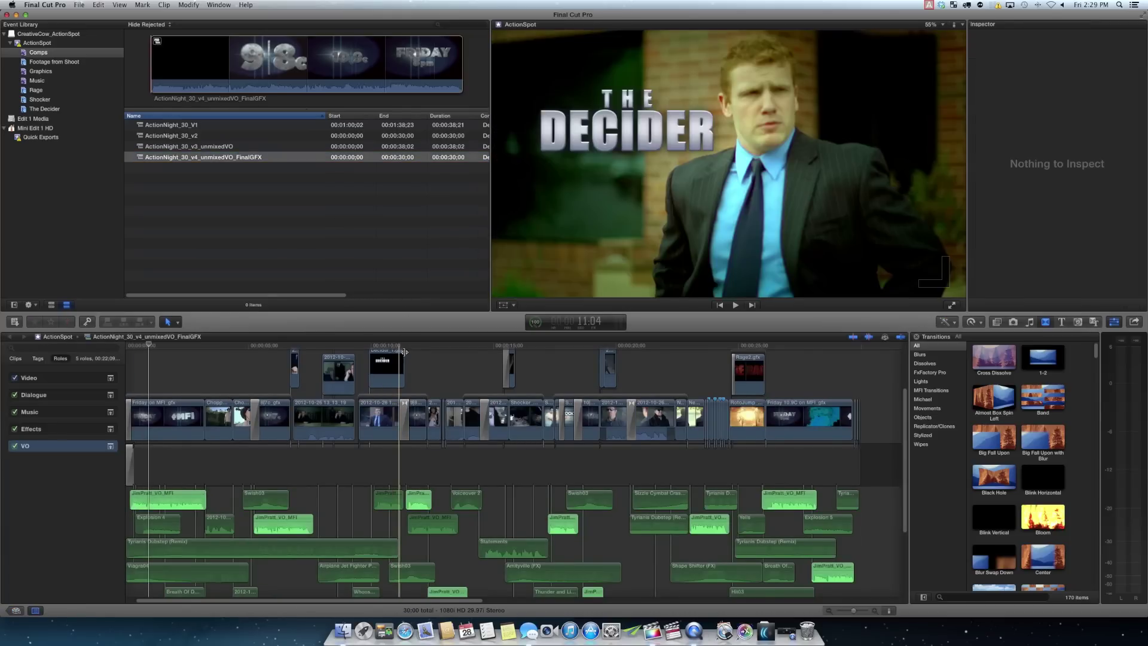
key(space)
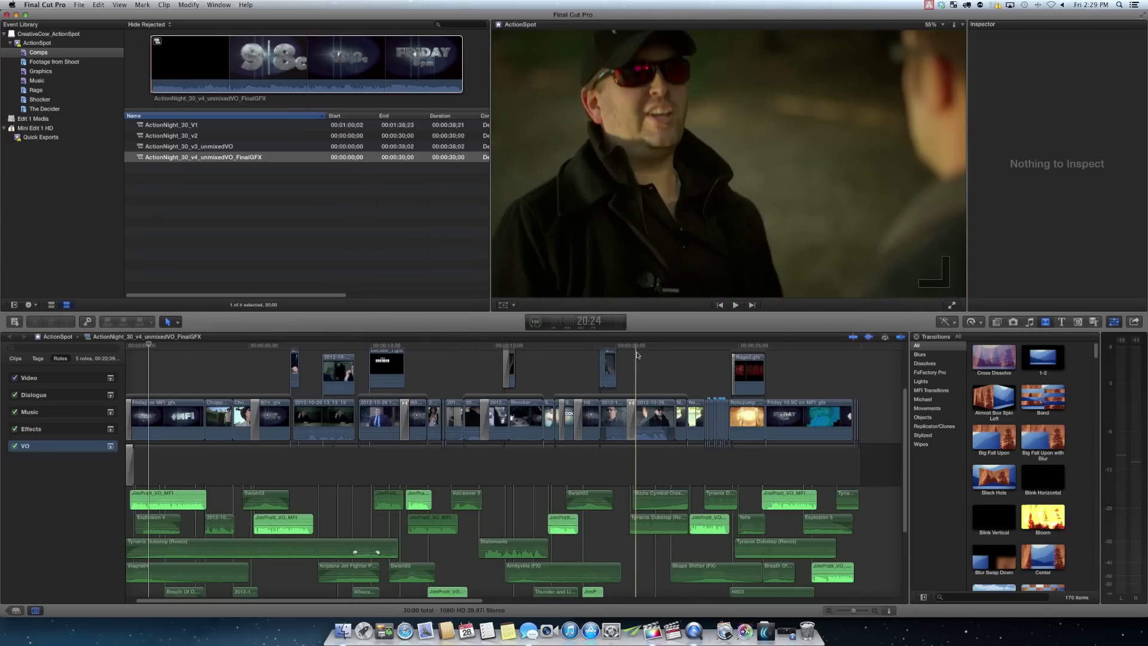
key(space)
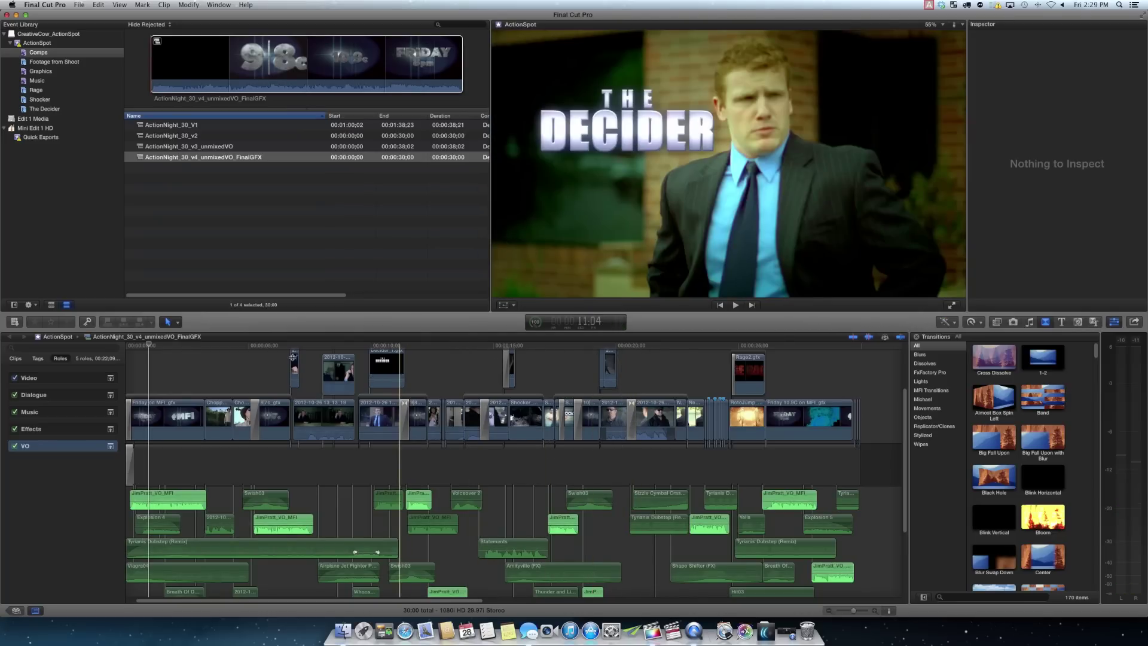
key(j)
click(259, 358)
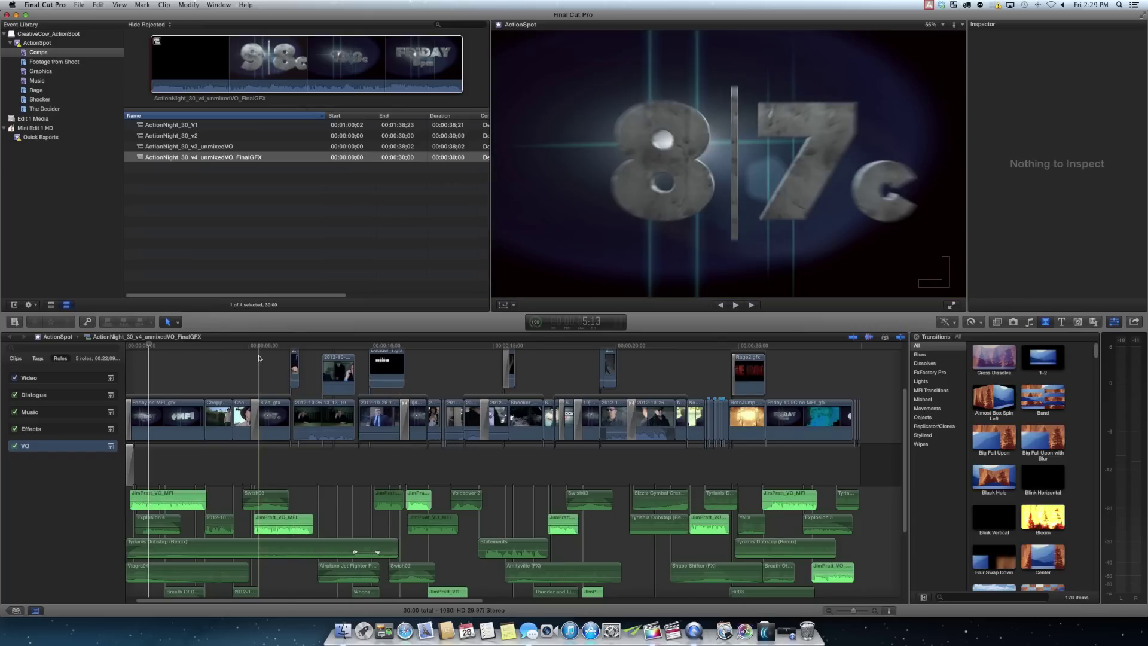